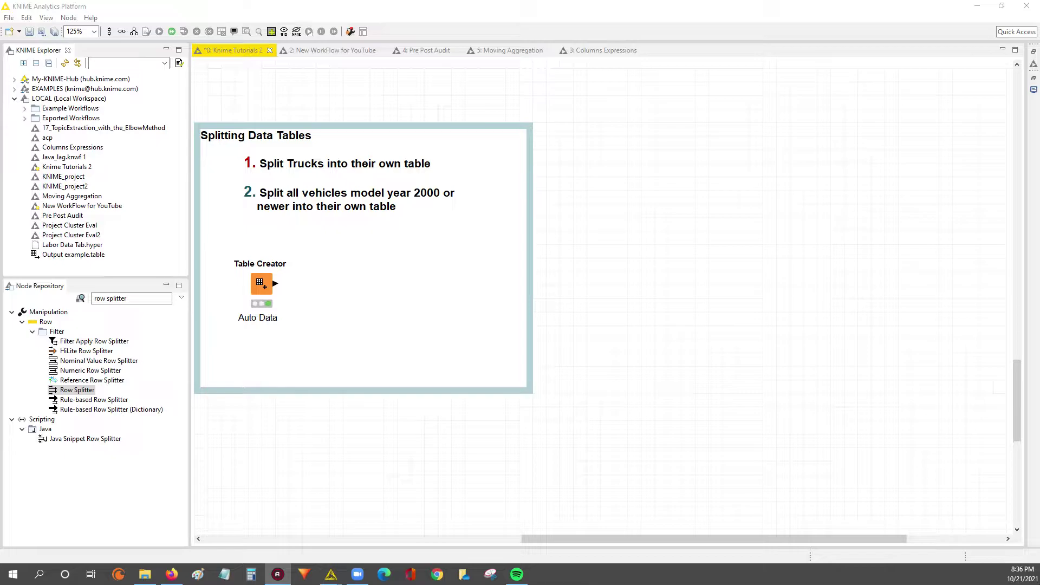
View the Table Creator node's output table and examine the vehicle rows and the values in the Type column.
right_click(260, 287)
left_click(295, 532)
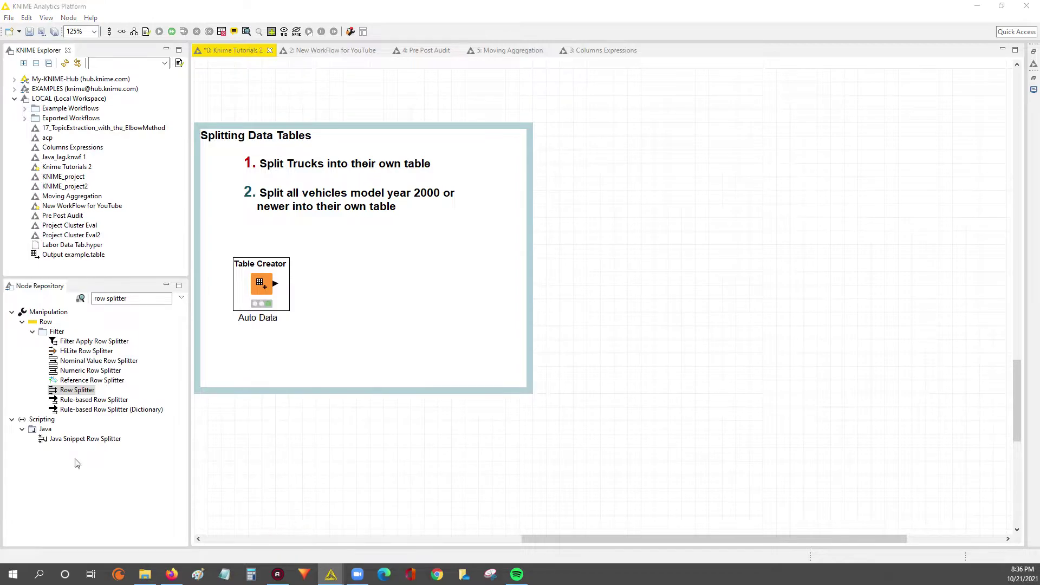
left_click_drag(378, 119, 208, 213)
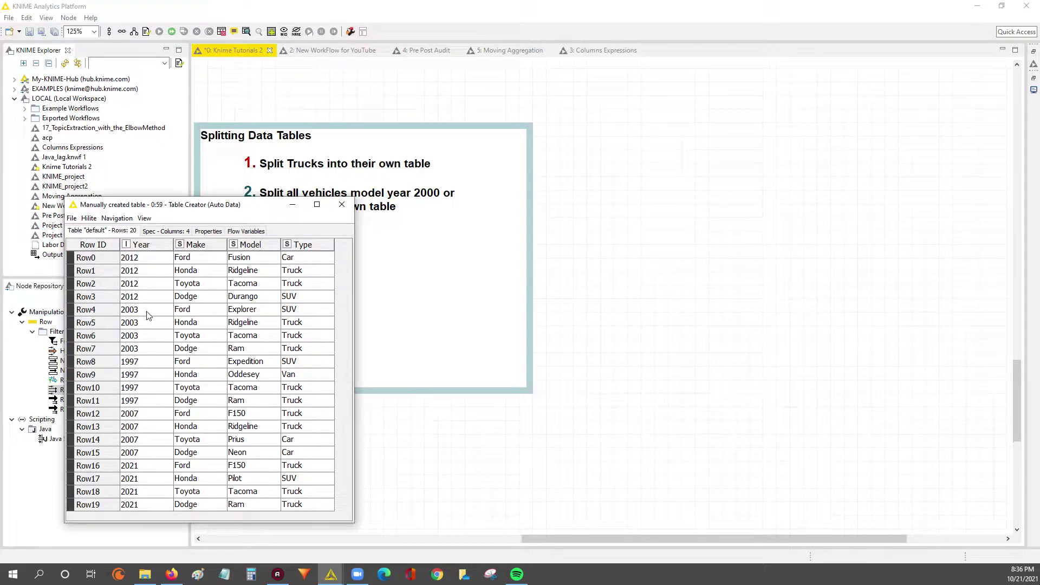
left_click_drag(143, 262, 291, 259)
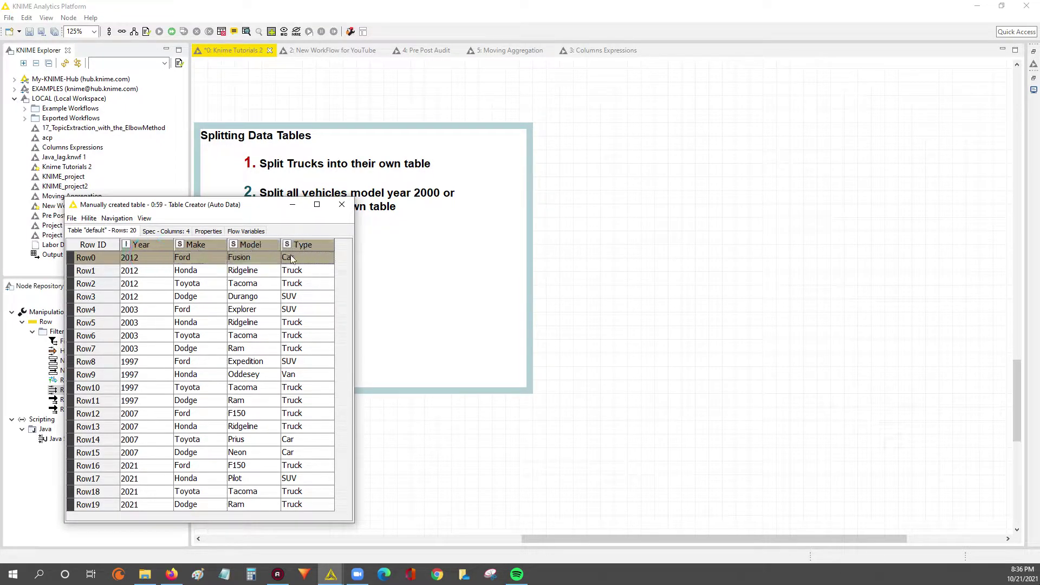
left_click_drag(141, 276, 311, 277)
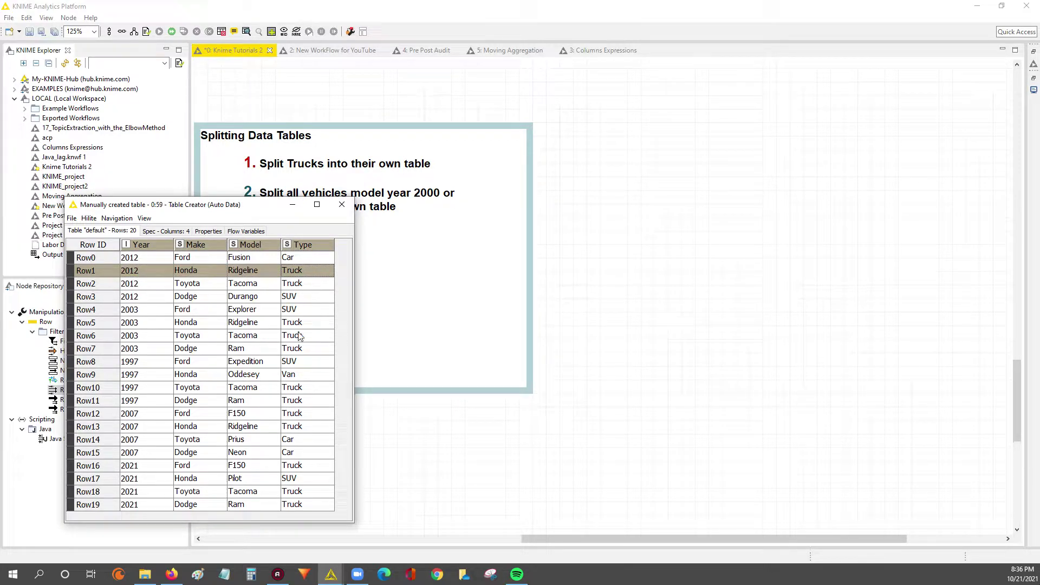
left_click_drag(164, 334, 169, 361)
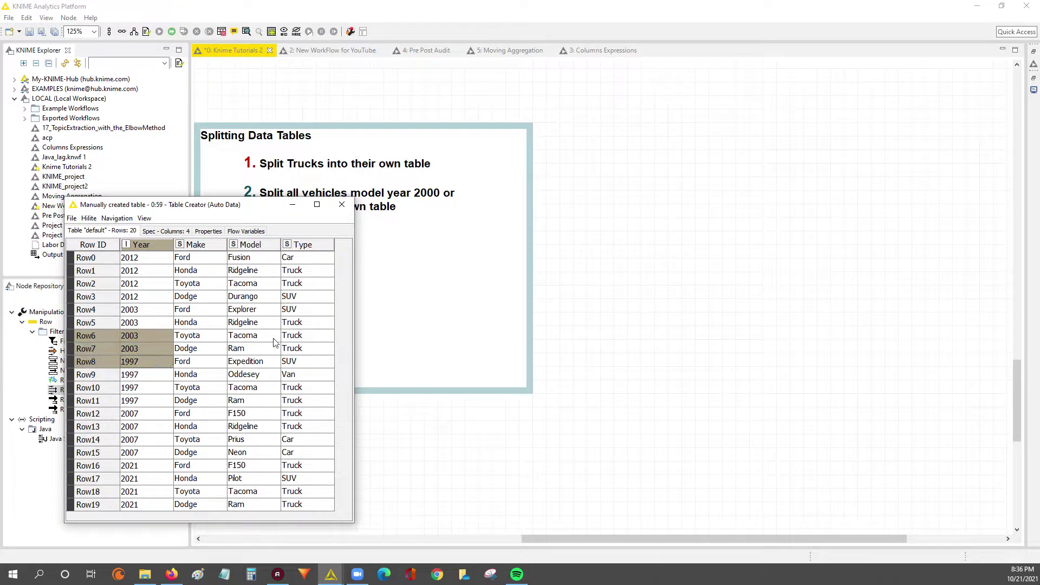
left_click(300, 296)
left_click_drag(300, 296, 311, 433)
left_click_drag(299, 504, 299, 457)
left_click(300, 457)
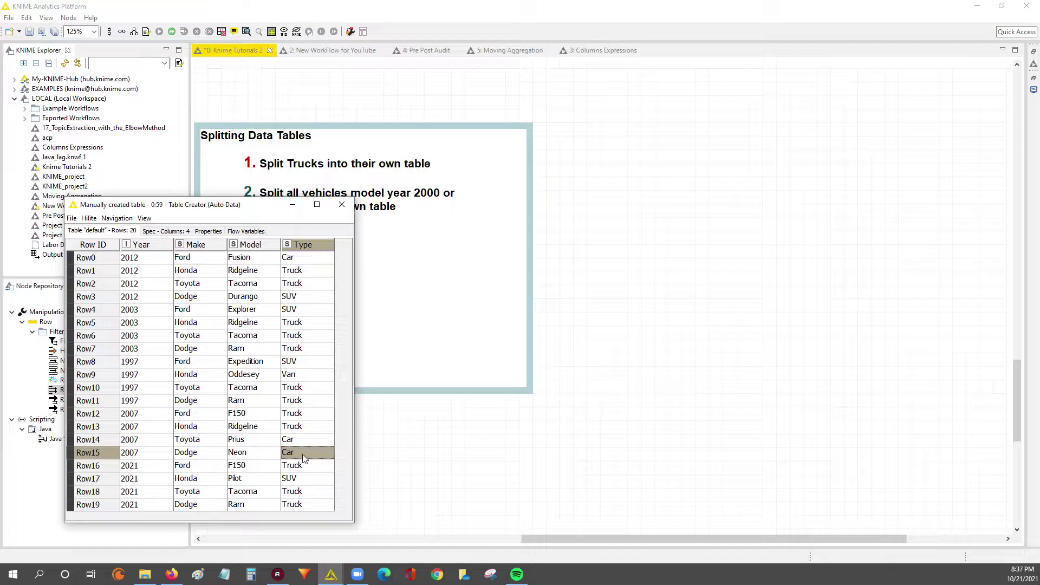
left_click_drag(268, 212, 703, 144)
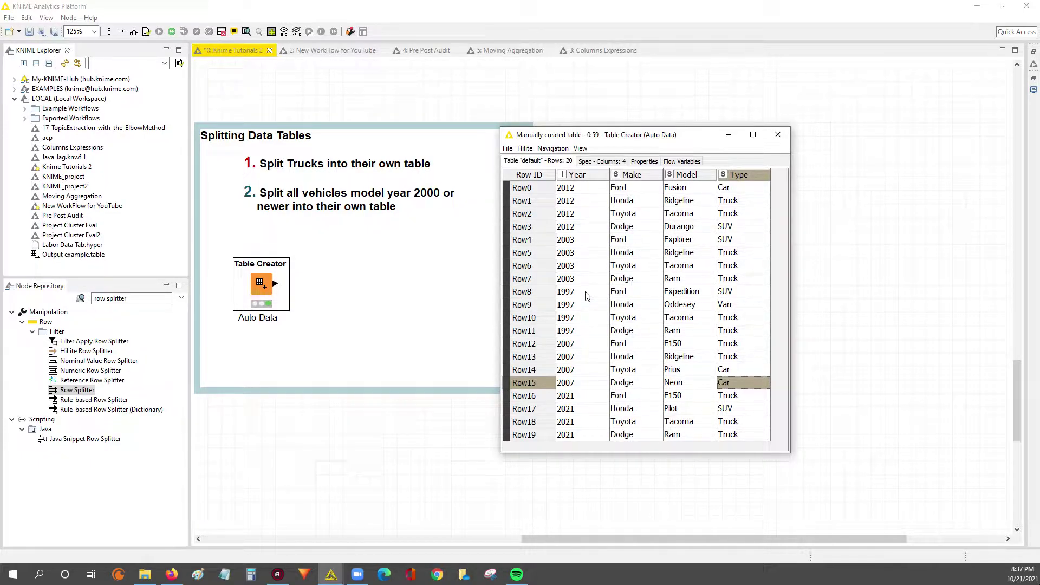
left_click_drag(743, 190, 749, 458)
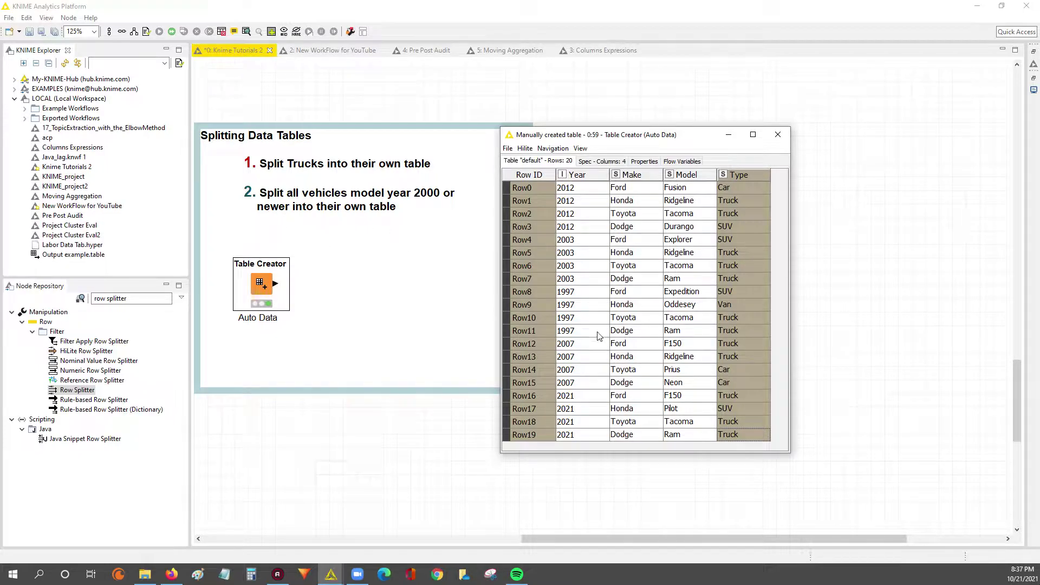
Sort the output table by Year in descending order and compare the rows from 2000 or newer with the older ones.
right_click(585, 179)
left_click(612, 191)
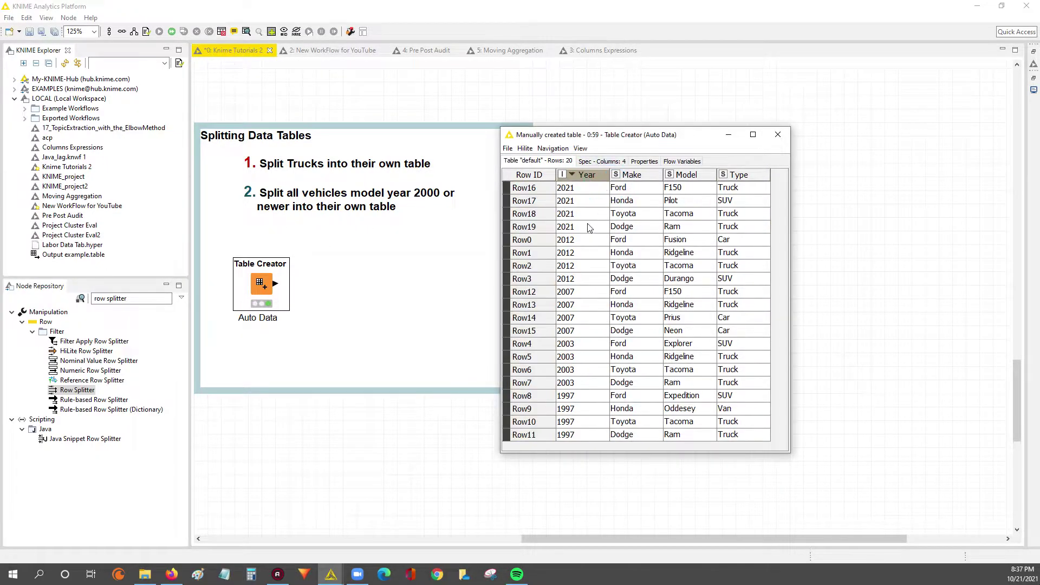
left_click_drag(567, 387, 728, 188)
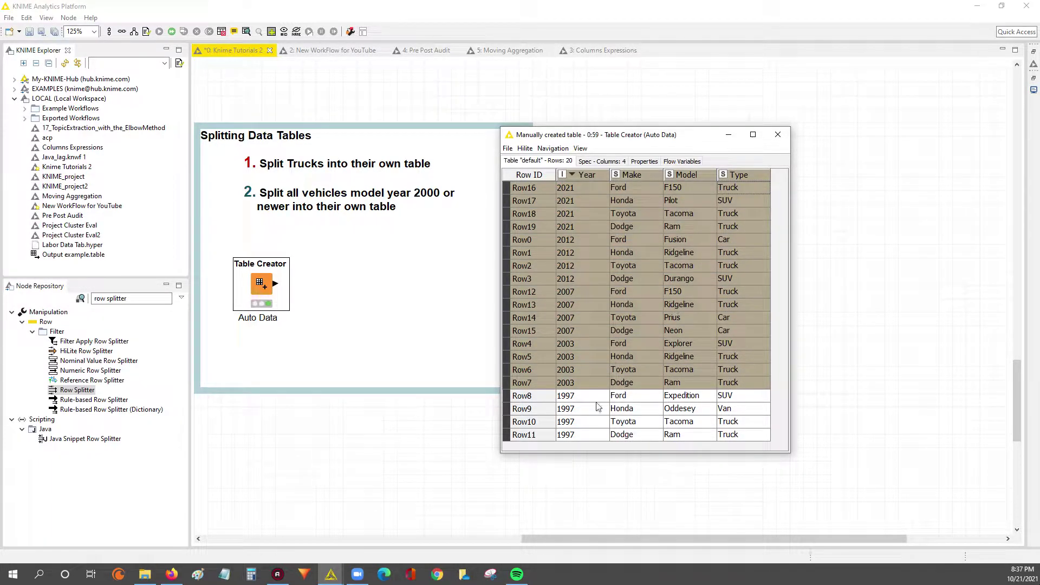
left_click_drag(583, 401, 755, 435)
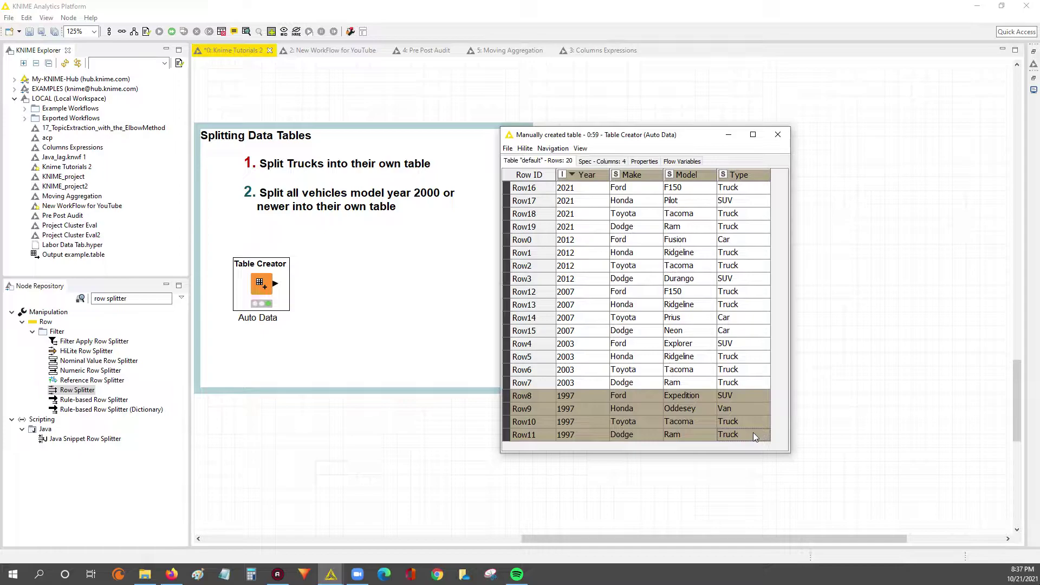
left_click_drag(661, 133, 718, 200)
Add a Row Splitter node beside the Table Creator and connect the Table Creator's output to its input.
left_click(140, 301)
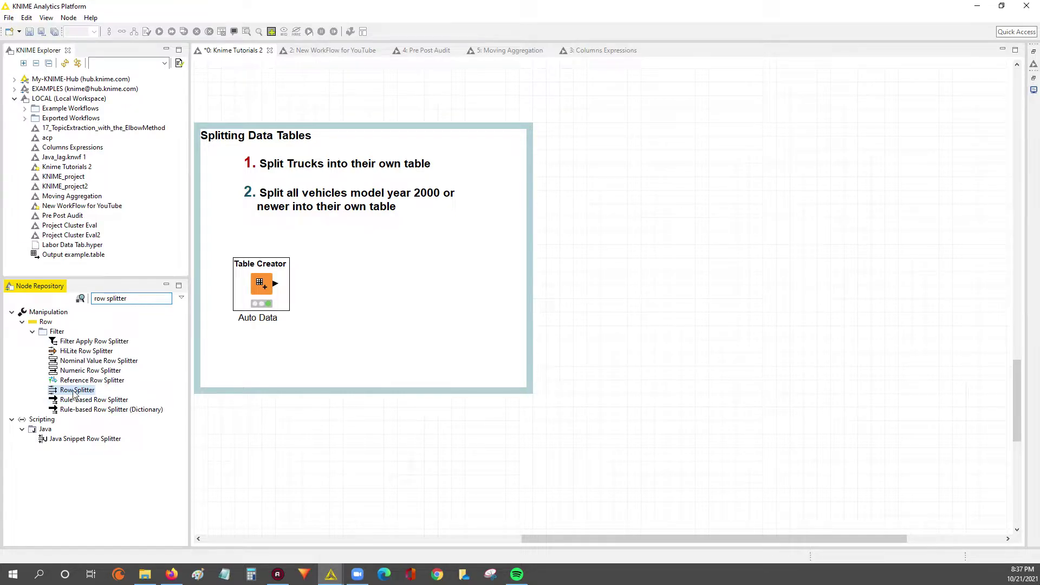
left_click_drag(74, 394, 371, 285)
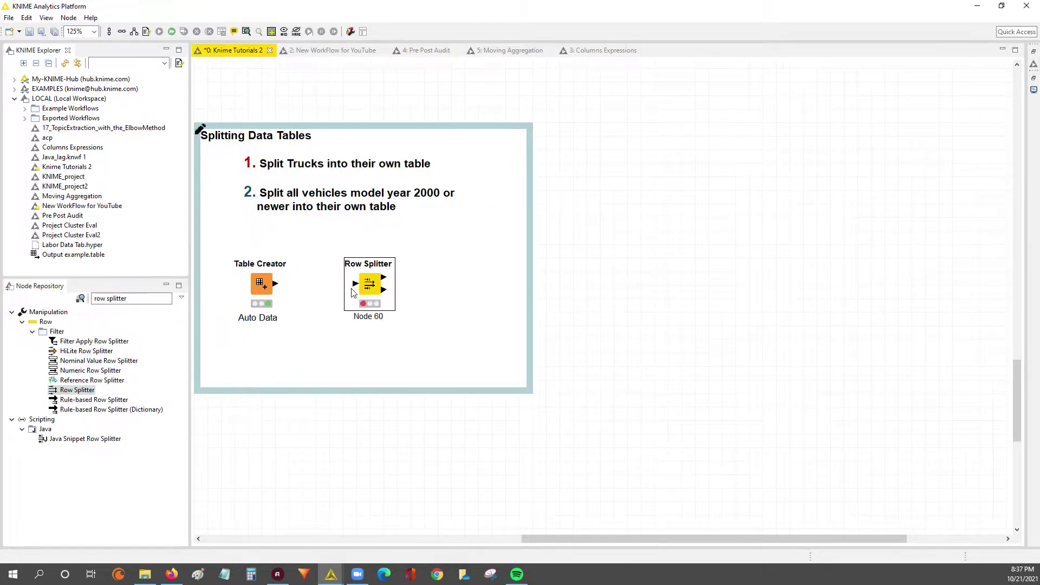
mouse_move(276, 283)
left_mouse_down()
mouse_move(322, 295)
mouse_move(355, 284)
left_mouse_up()
Clear the label text below the Row Splitter node.
left_click(372, 319)
left_click(372, 319)
key("BackSpace")
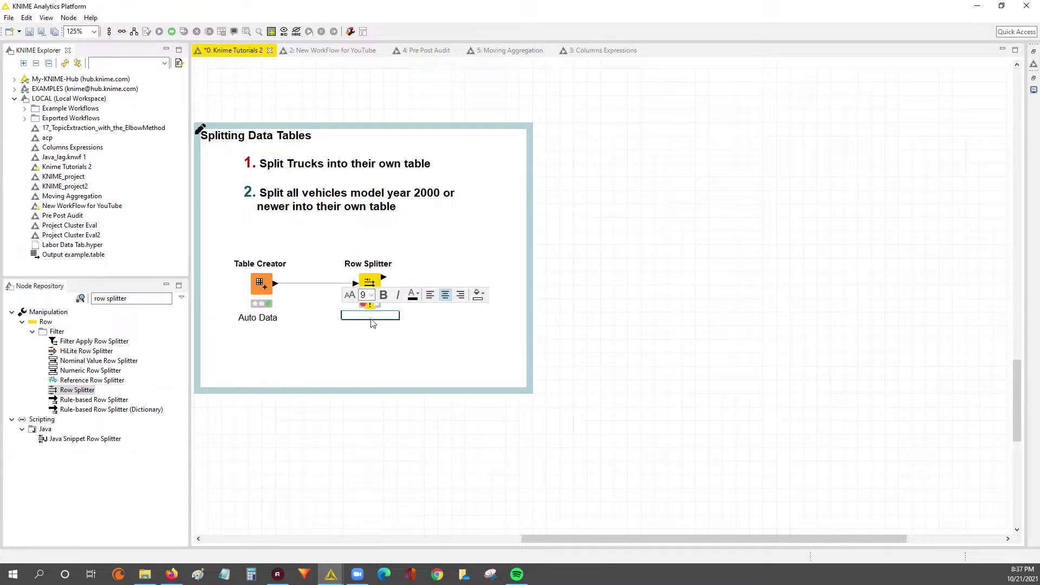
left_click(395, 538)
mouse_move(402, 538)
left_mouse_down()
mouse_move(770, 533)
mouse_move(690, 527)
left_mouse_up()
left_click(555, 469)
Open the Row Splitter's configuration and examine the filter criteria and the columns available for testing.
double_click(374, 283)
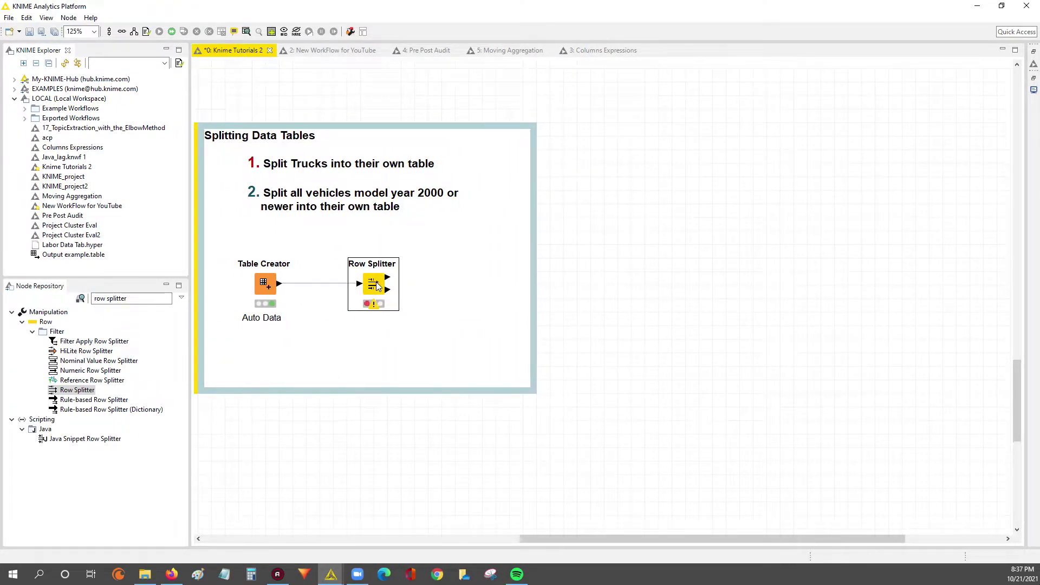
left_click_drag(546, 124, 630, 146)
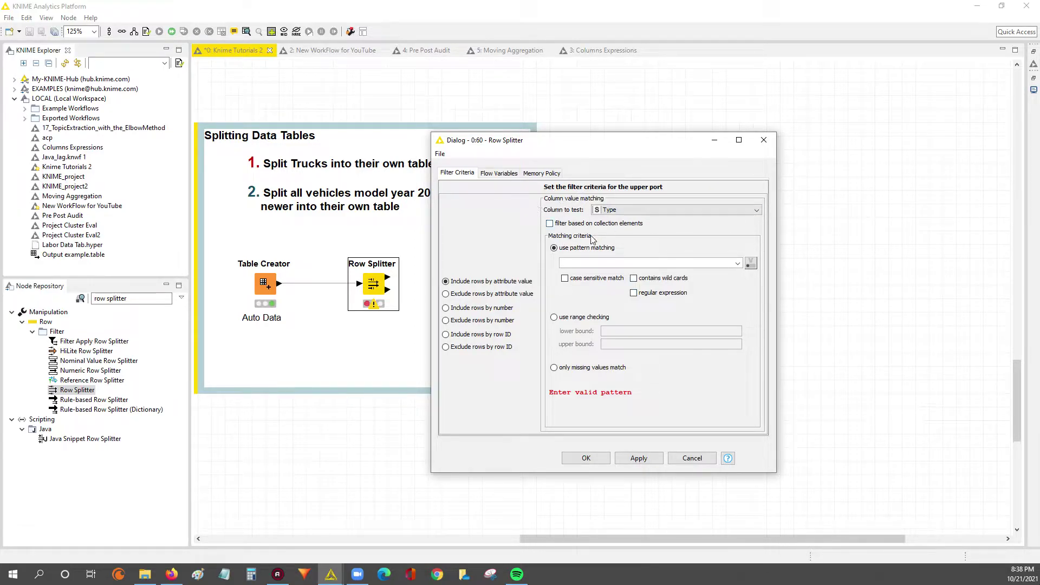
left_click(680, 211)
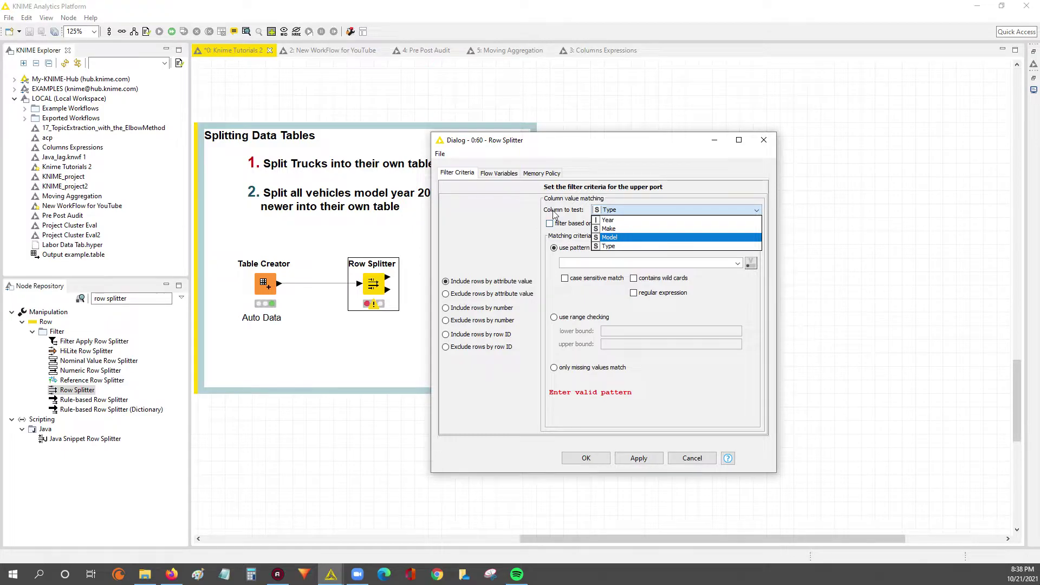
left_click(637, 210)
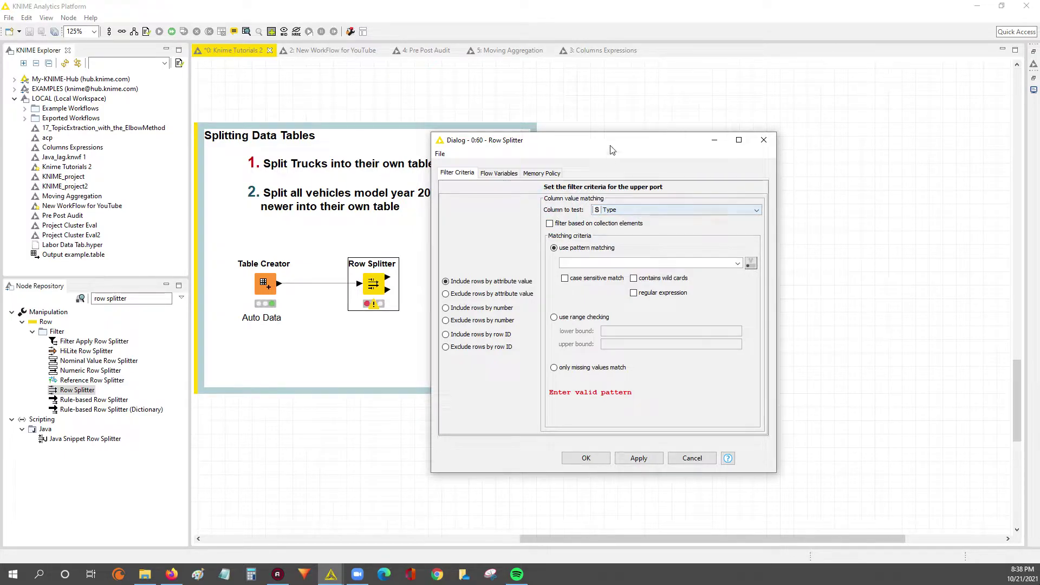
left_click_drag(614, 141, 679, 141)
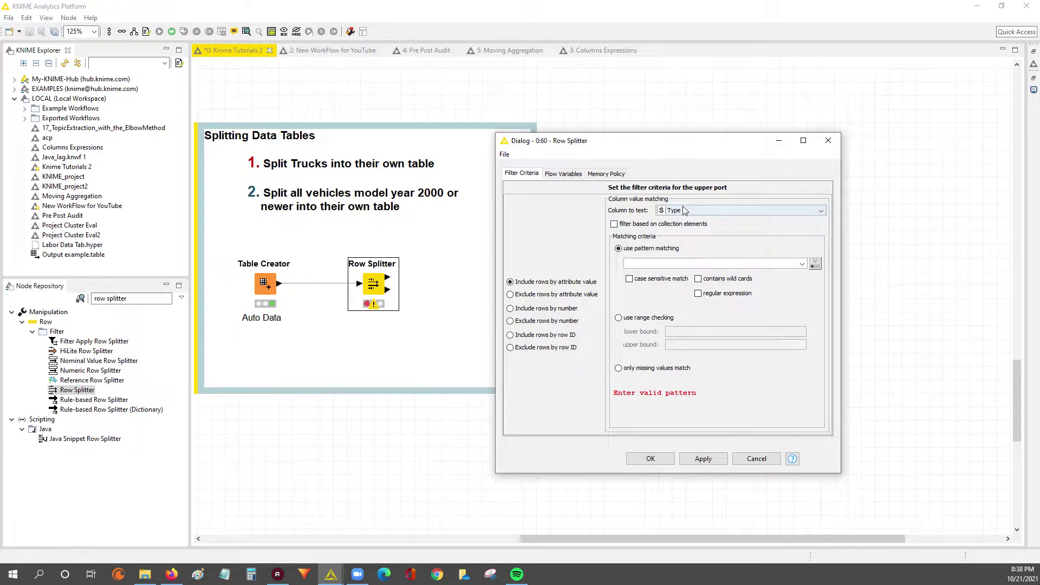
Bring the Auto Data output table beside the Row Splitter dialog, examine its Type column, and close the table.
mouse_move(336, 575)
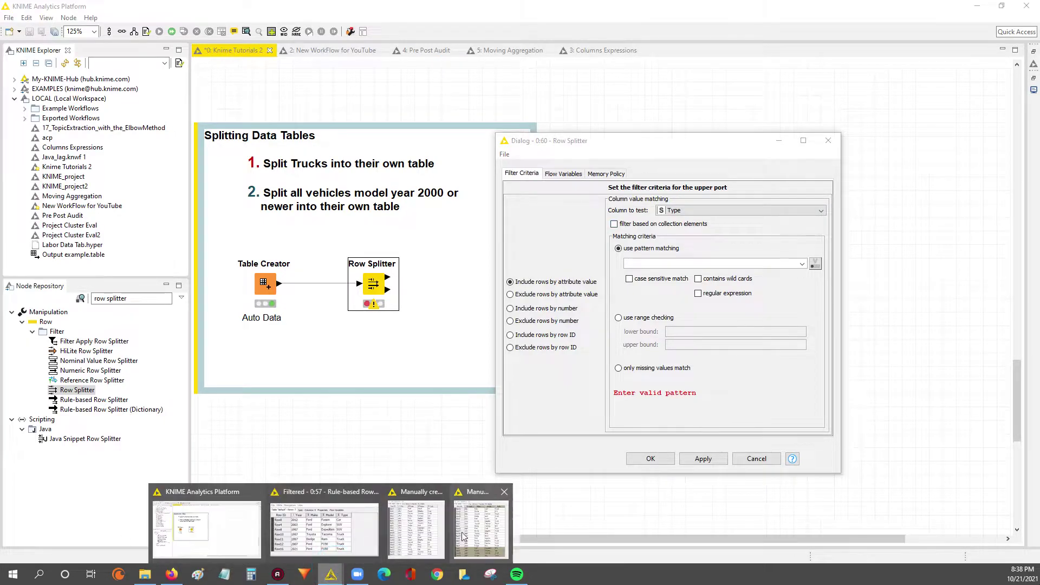
left_click(485, 528)
left_click_drag(691, 198, 160, 179)
left_click(268, 223)
left_click_drag(269, 223, 291, 475)
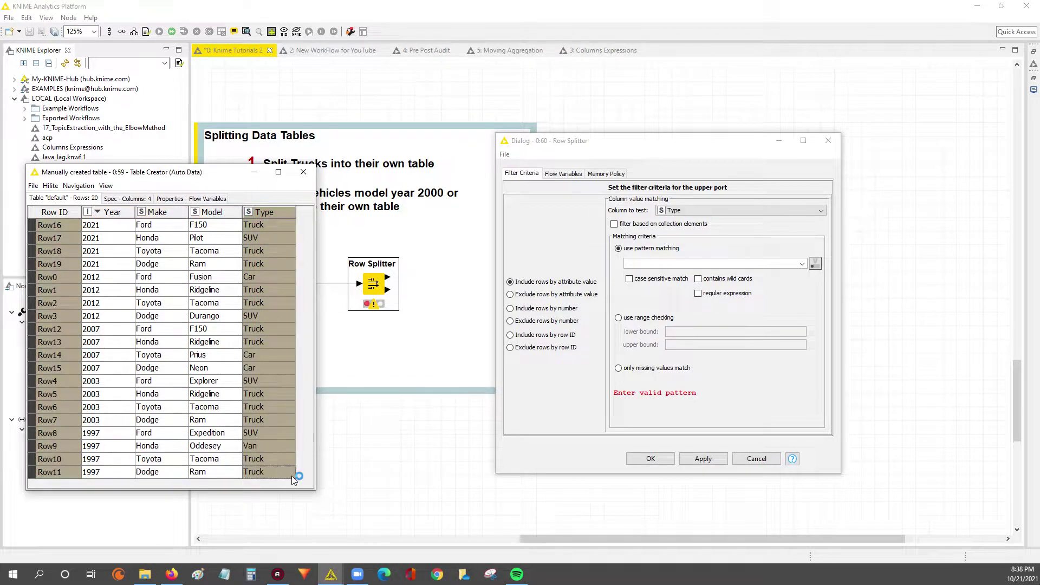
left_click(678, 210)
left_click(682, 251)
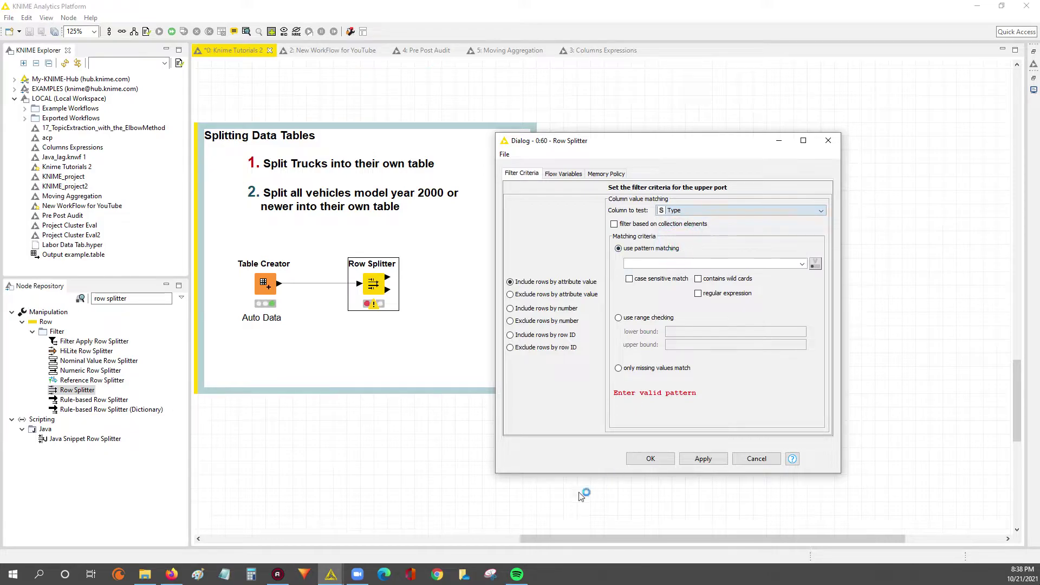
mouse_move(348, 580)
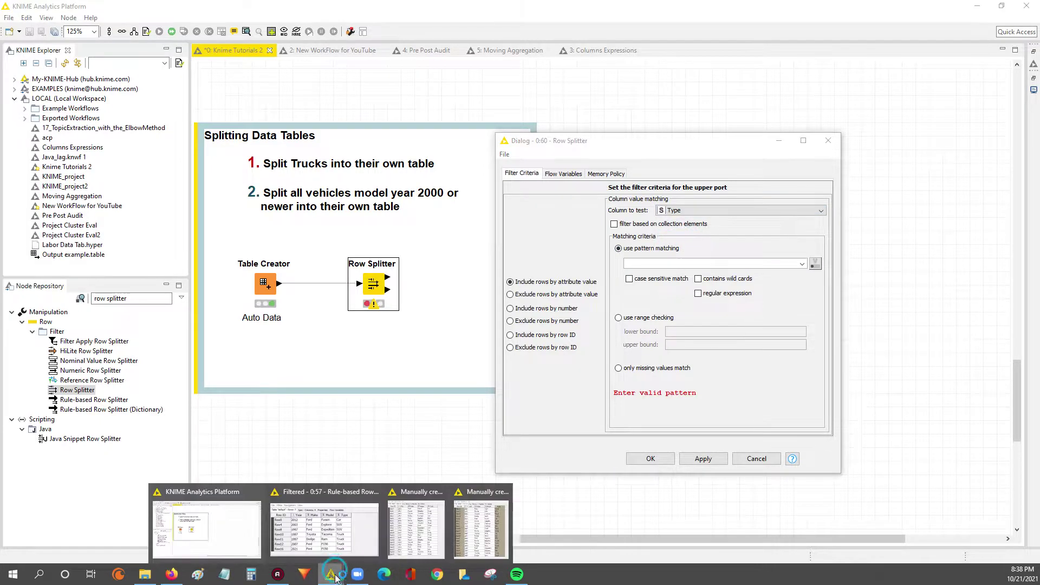
left_click(454, 490)
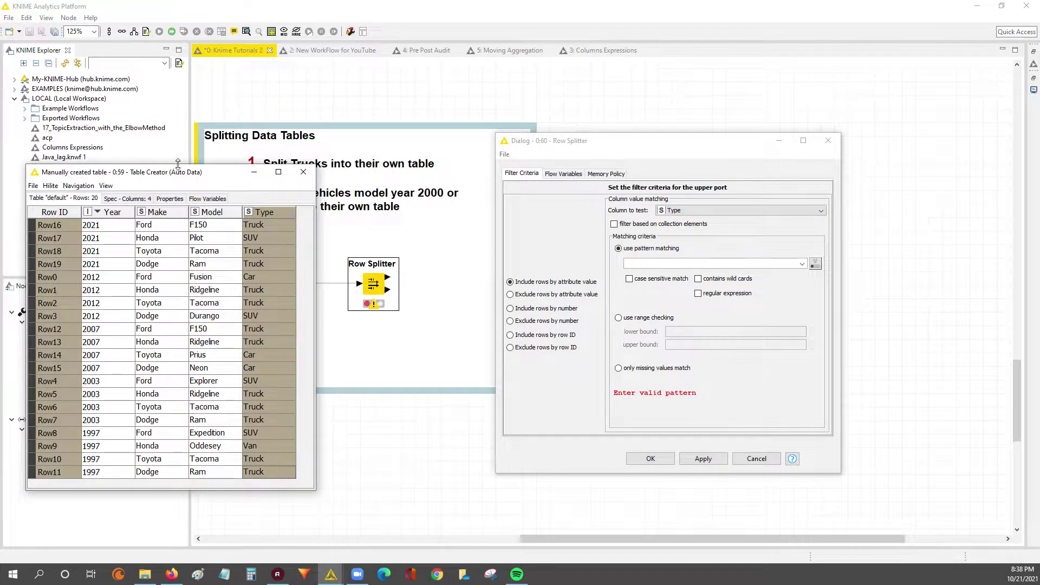
left_click_drag(184, 174, 166, 210)
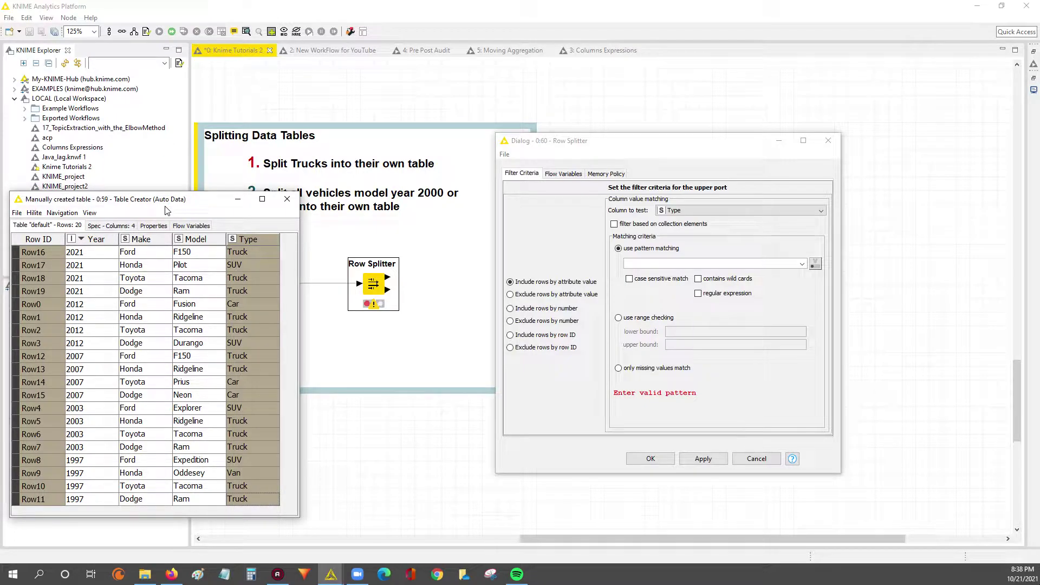
left_click(287, 199)
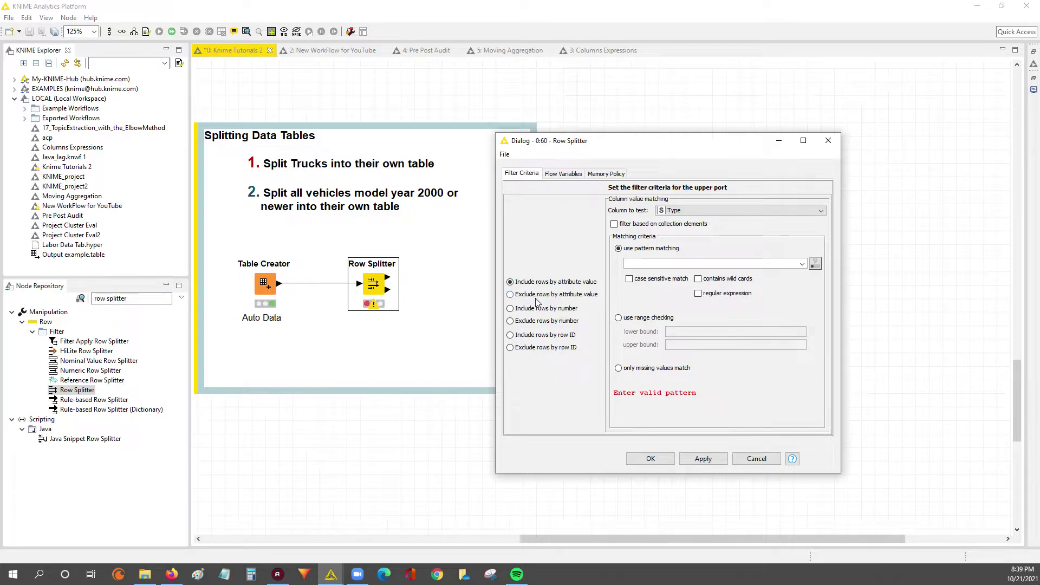
Cancel the Row Splitter configuration and inspect the node's output ports up close.
left_click(759, 460)
scroll(425, 404, "up", 2)
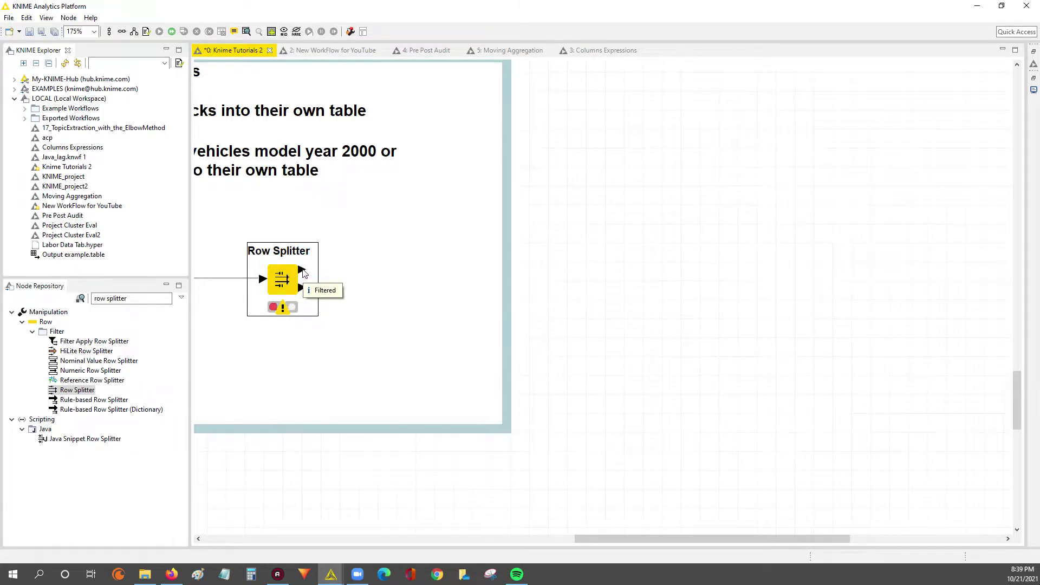
scroll(302, 272, "down", 1)
Reopen the Row Splitter's configuration and choose Type as the column to test.
double_click(333, 279)
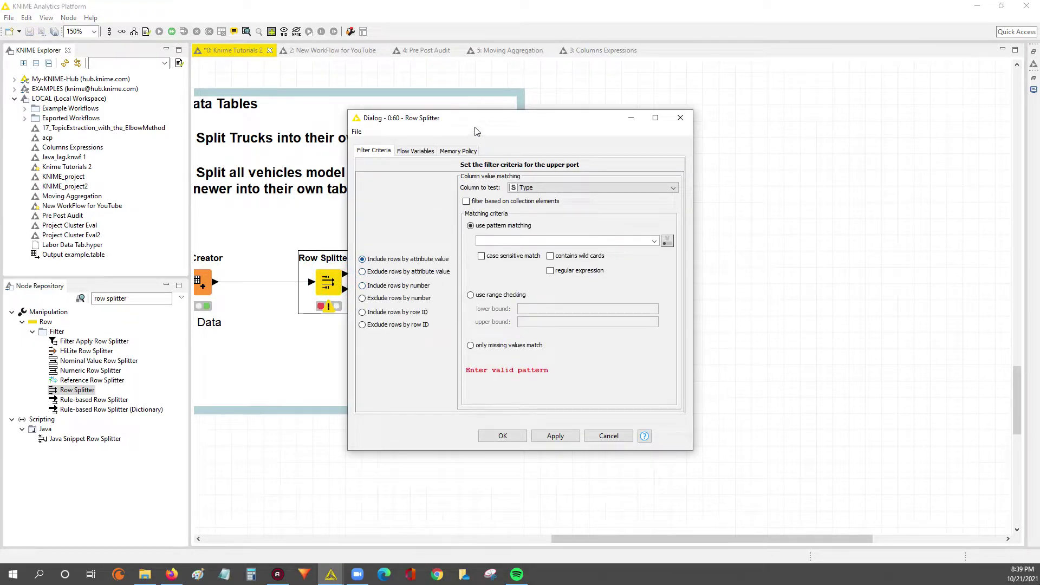
left_click_drag(477, 124, 545, 126)
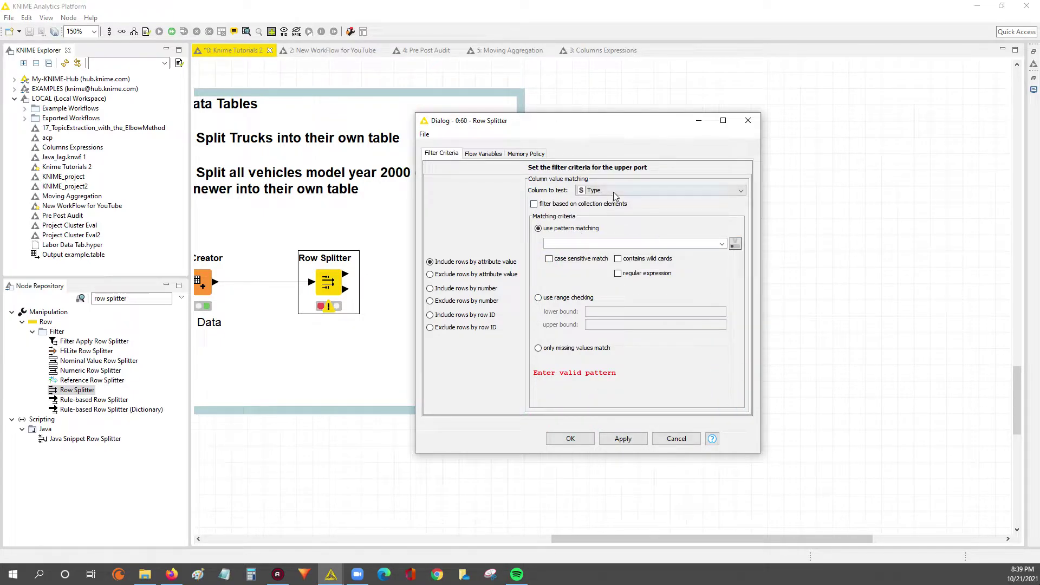
left_click(641, 195)
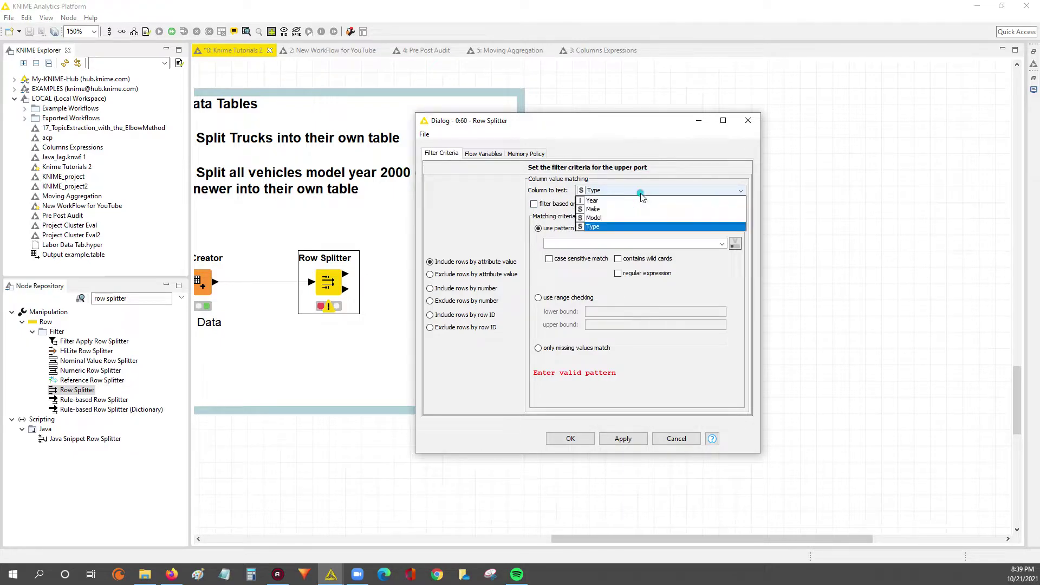
left_click(637, 227)
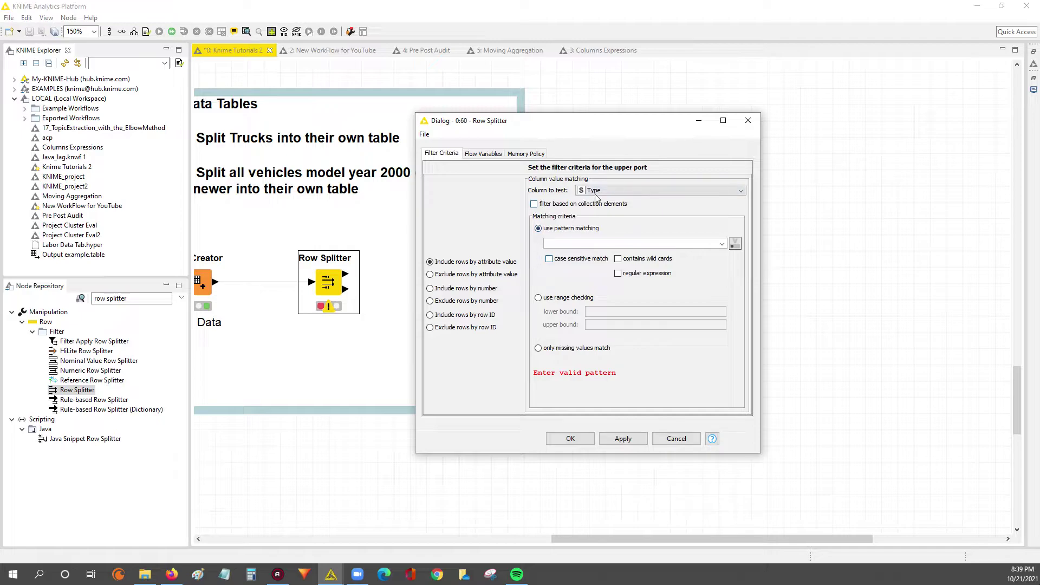
Bring the Auto Data table beside the Row Splitter dialog, examine the truck entries in its Type column, and return to the pattern field.
left_click(331, 574)
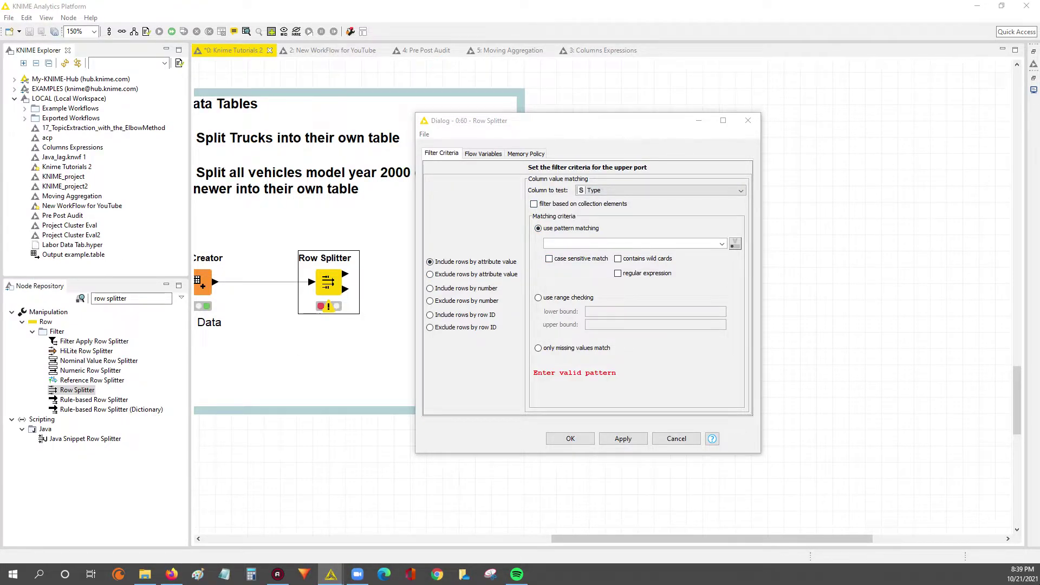
left_click_drag(414, 93, 192, 217)
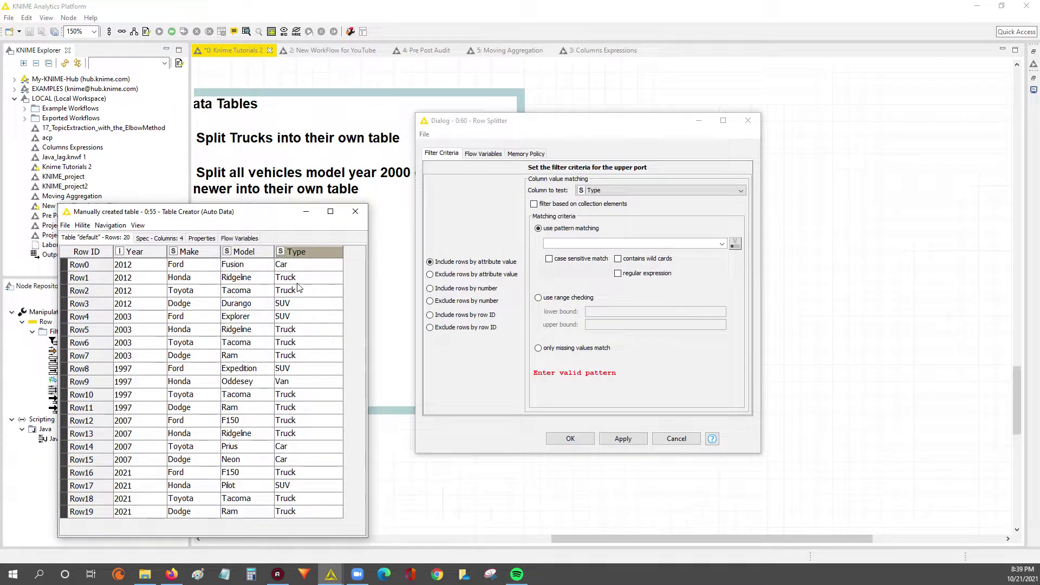
left_click_drag(298, 277, 299, 289)
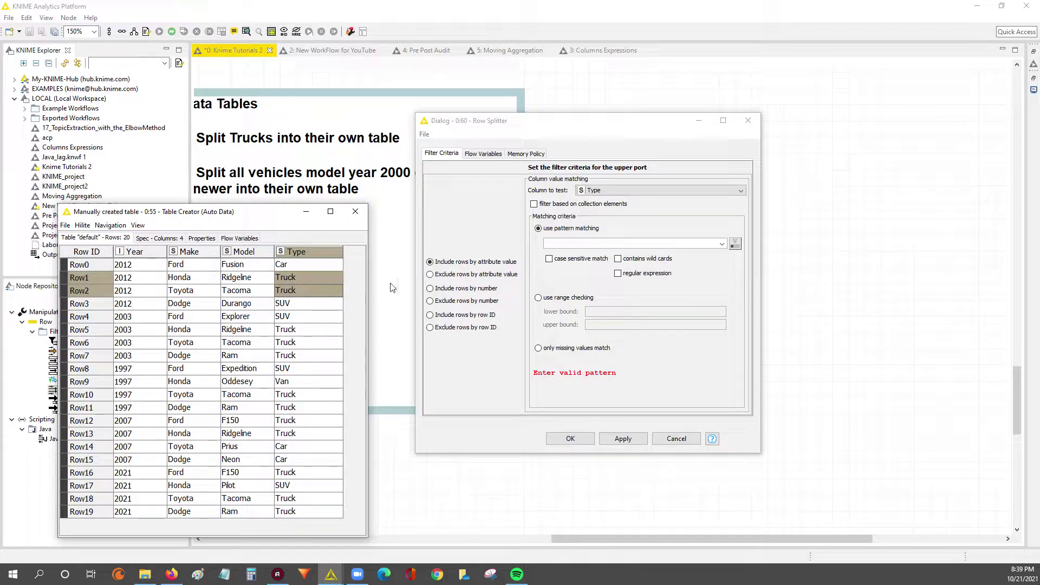
left_click(286, 279)
left_click(594, 244)
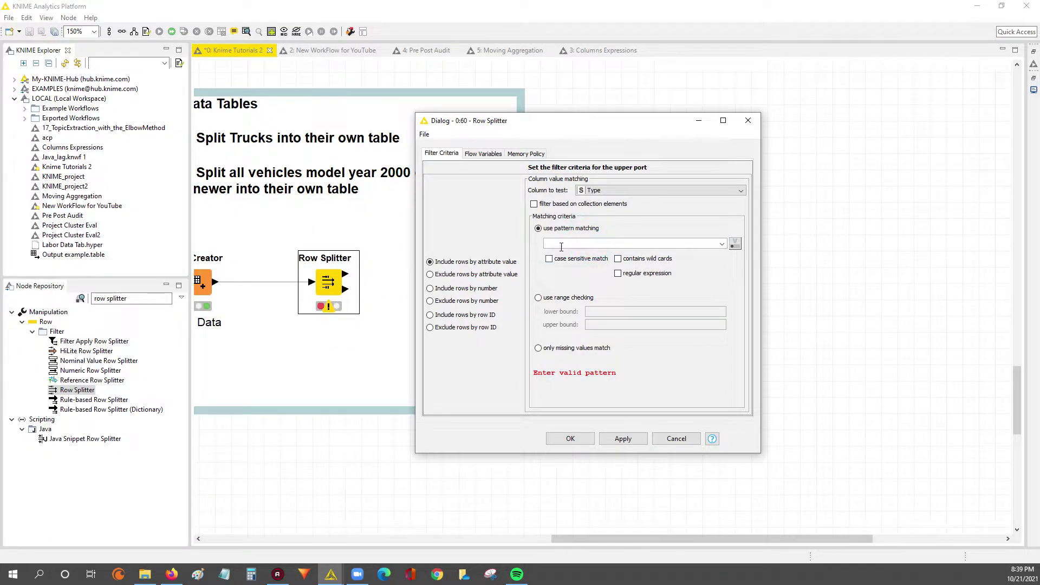
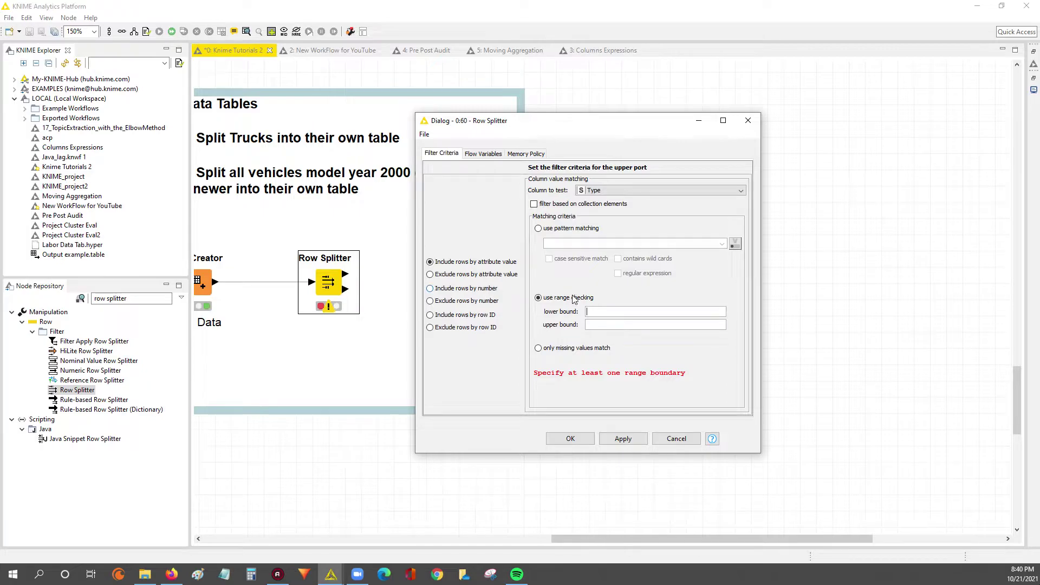
Try the missing-values-only matching option, check it against the Type values in the Auto Data table, and minimize the table.
left_click(563, 348)
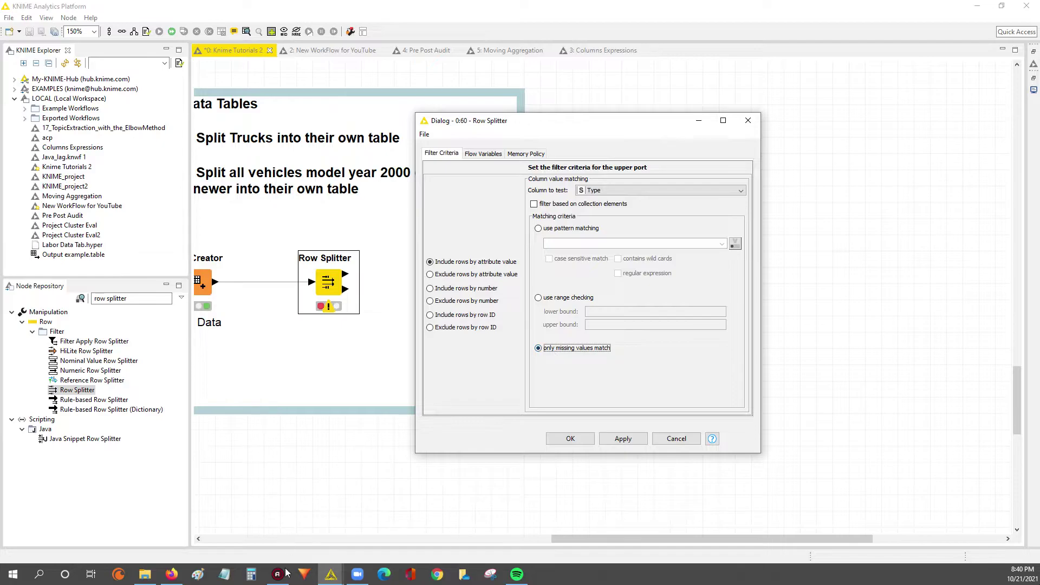
left_click(331, 575)
left_click(453, 522)
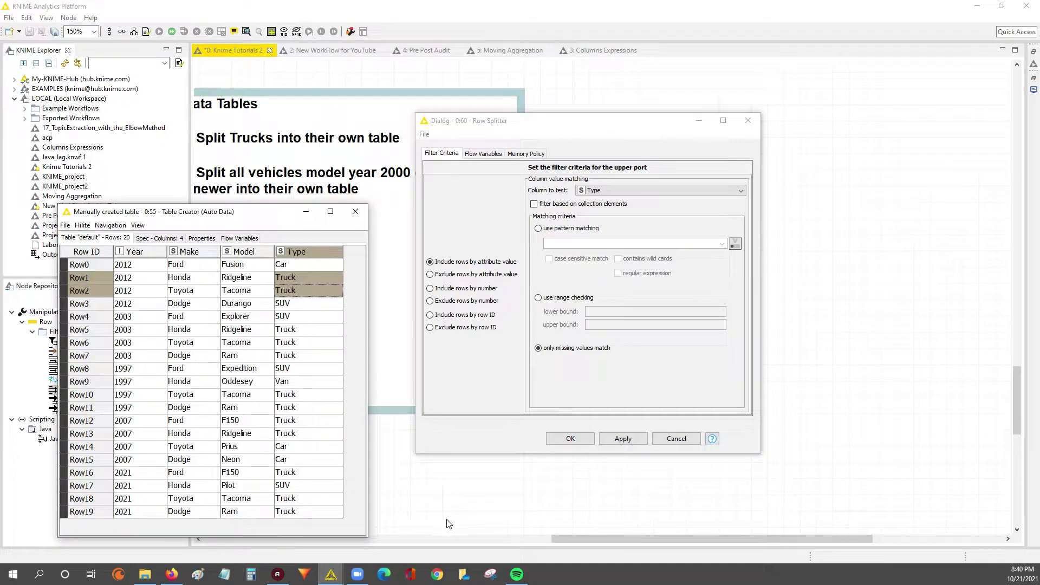
left_click_drag(295, 277, 305, 300)
left_click(307, 212)
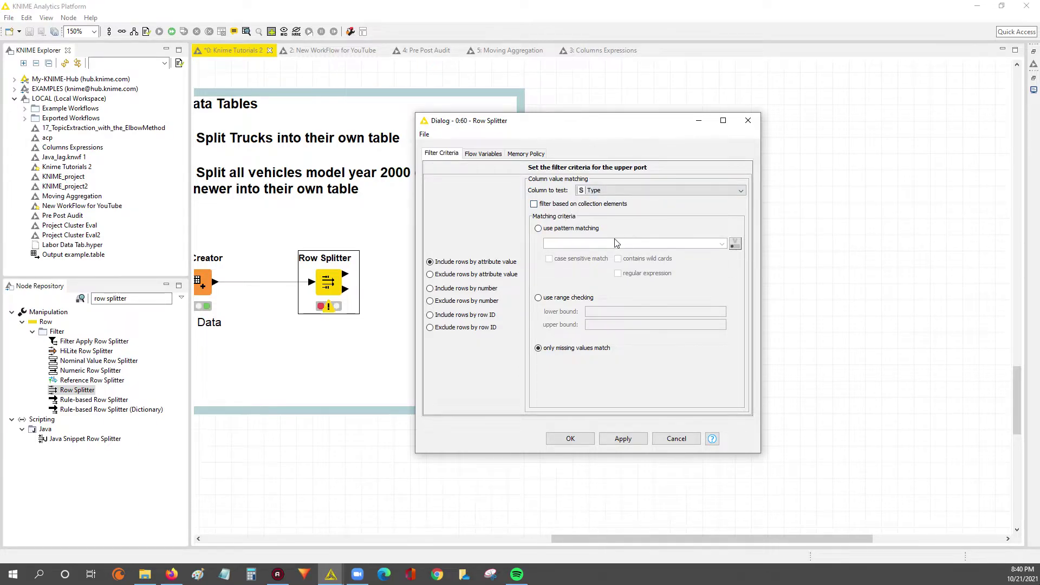
Include rows by attribute value using case-sensitive pattern matching on Truck, and apply and confirm the Row Splitter configuration.
left_click(549, 229)
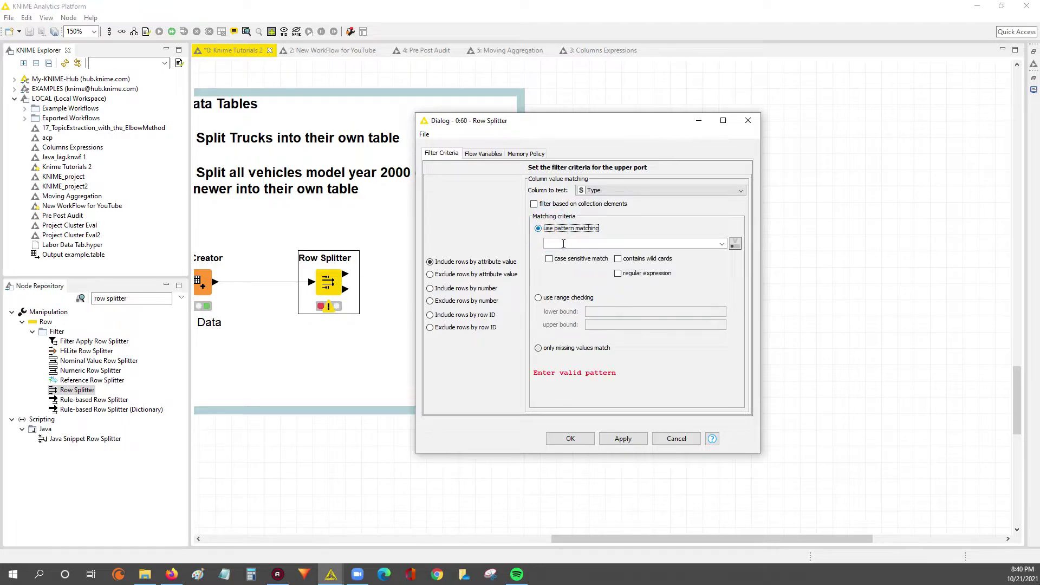
left_click(723, 245)
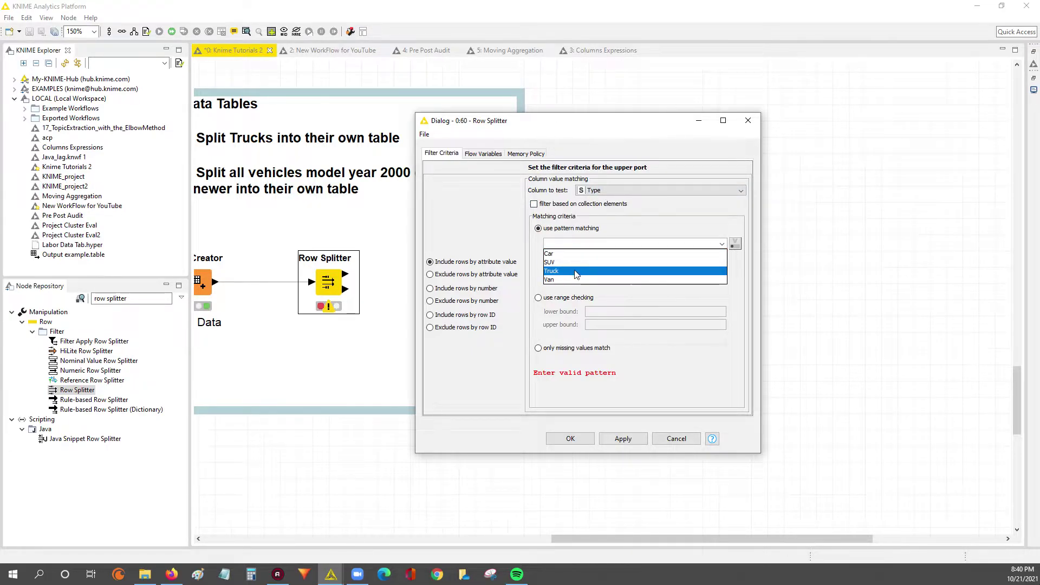
left_click(554, 271)
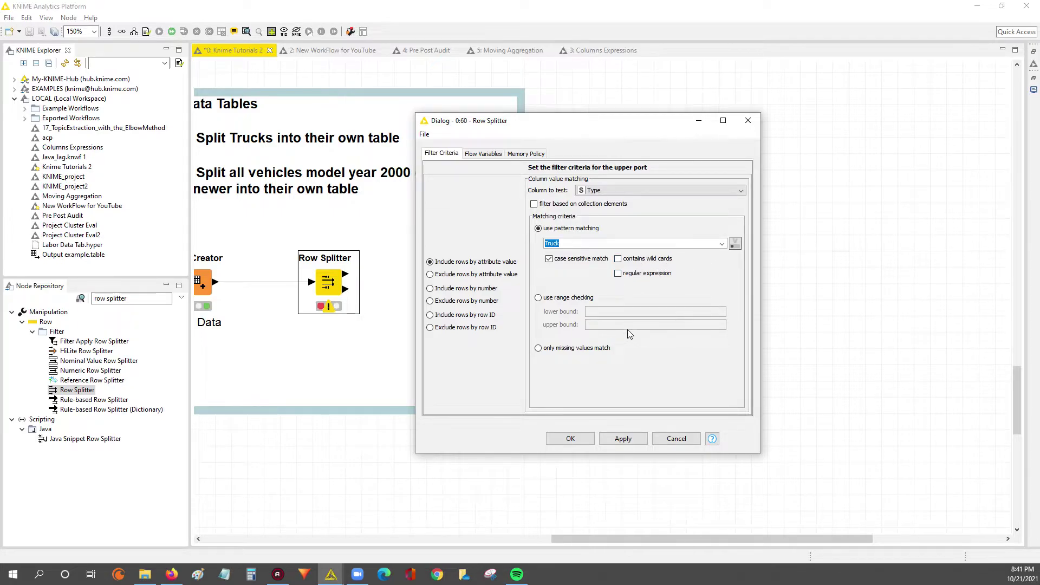
left_click(611, 436)
left_click(476, 262)
left_click(342, 279)
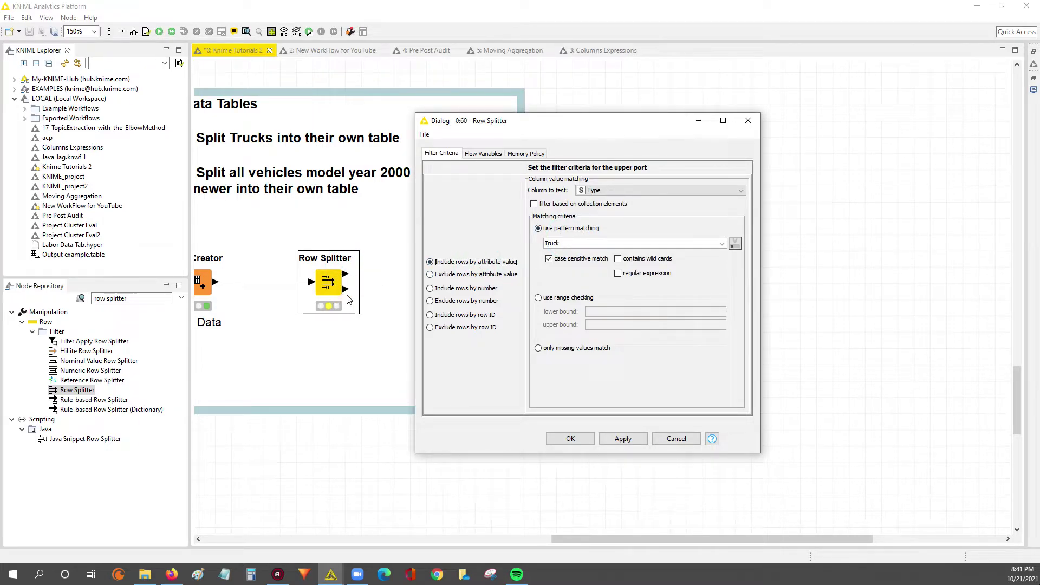
left_click(623, 439)
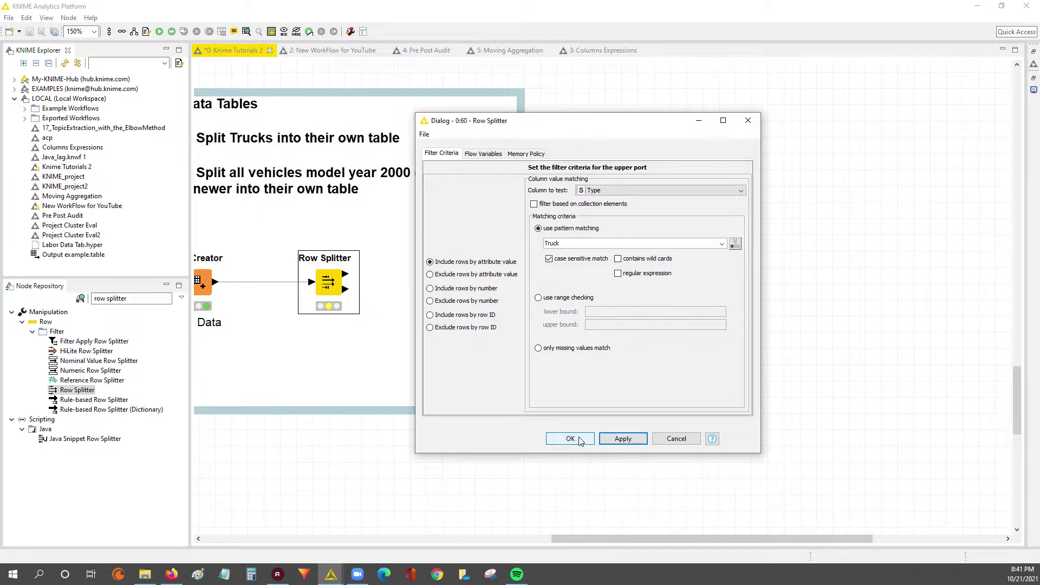
left_click(571, 439)
Execute the Row Splitter and open its Filtered output table.
right_click(328, 290)
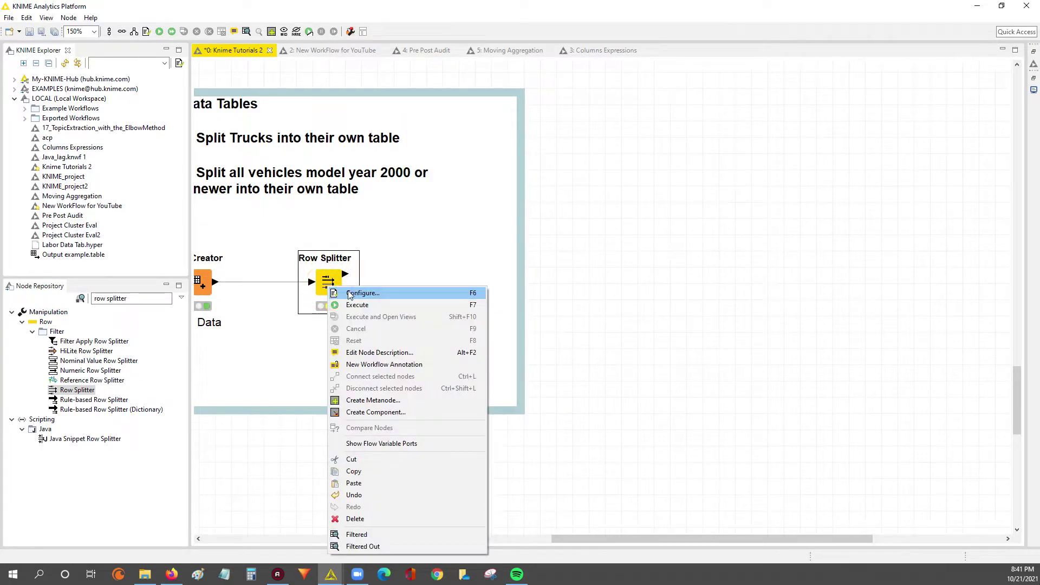
left_click(358, 306)
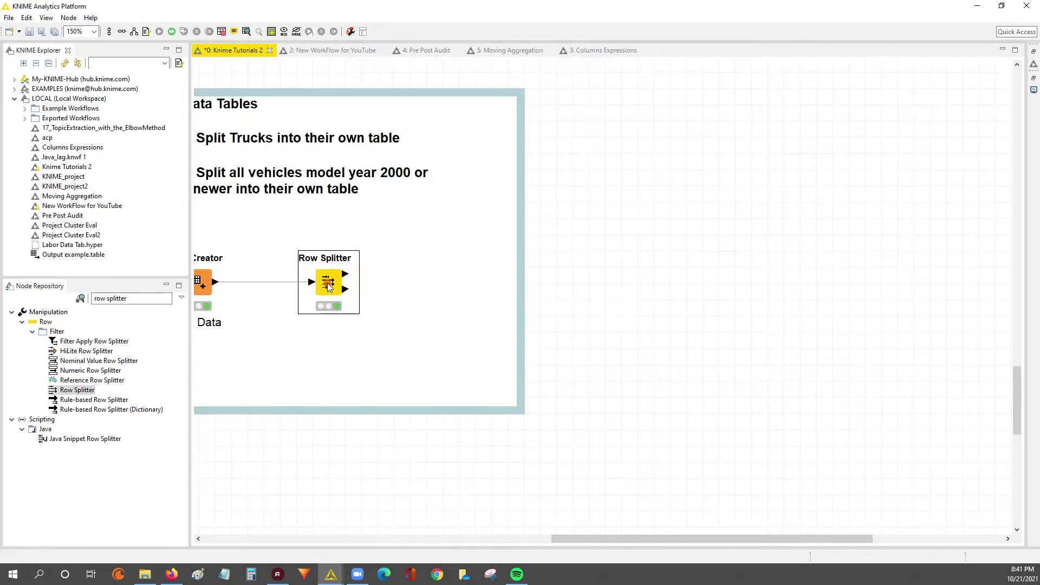
right_click(328, 287)
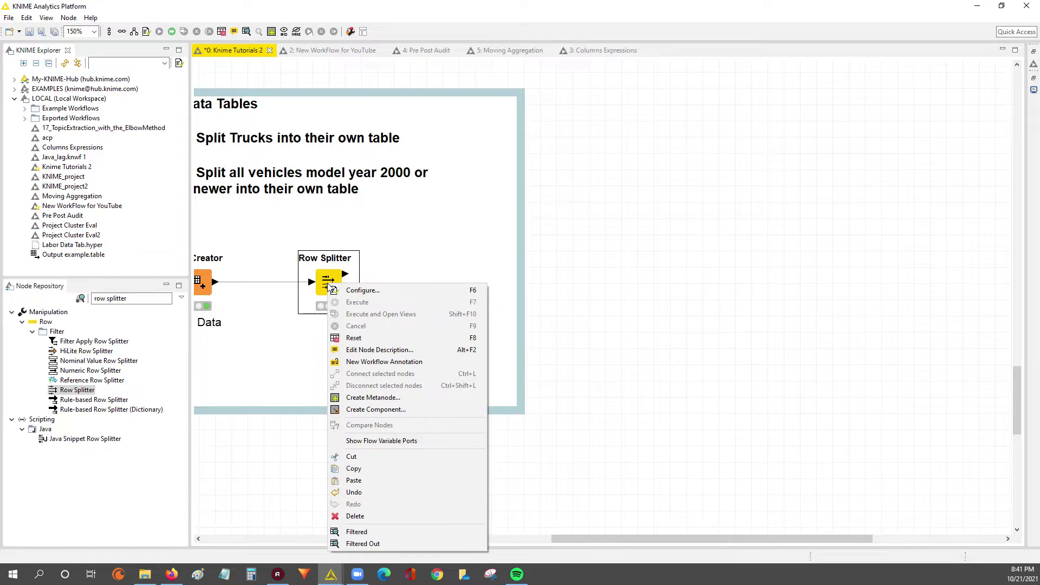
left_click(387, 533)
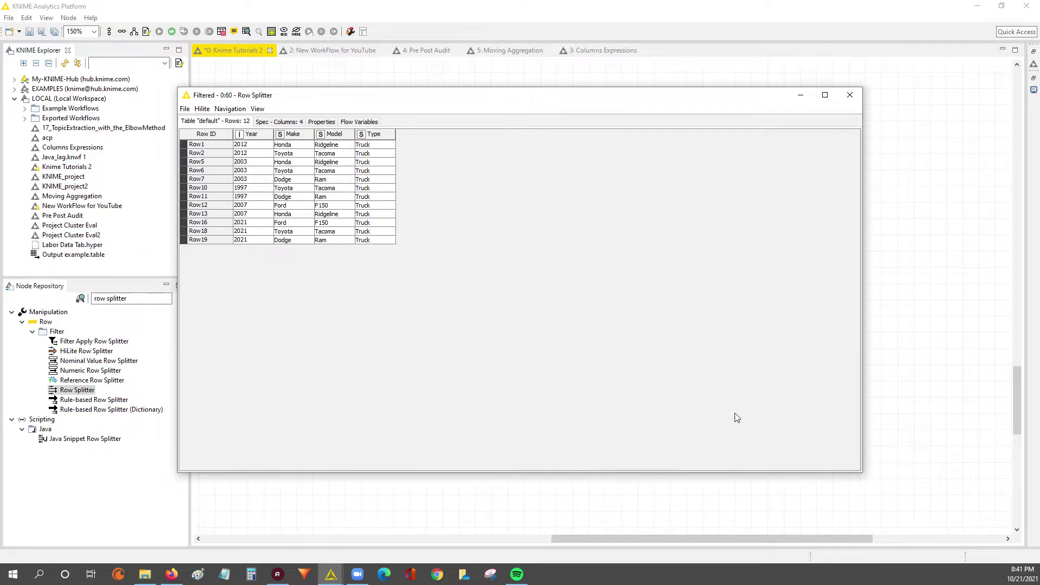
Shrink the Filtered table window and increase its font size three times.
left_click_drag(859, 473, 516, 297)
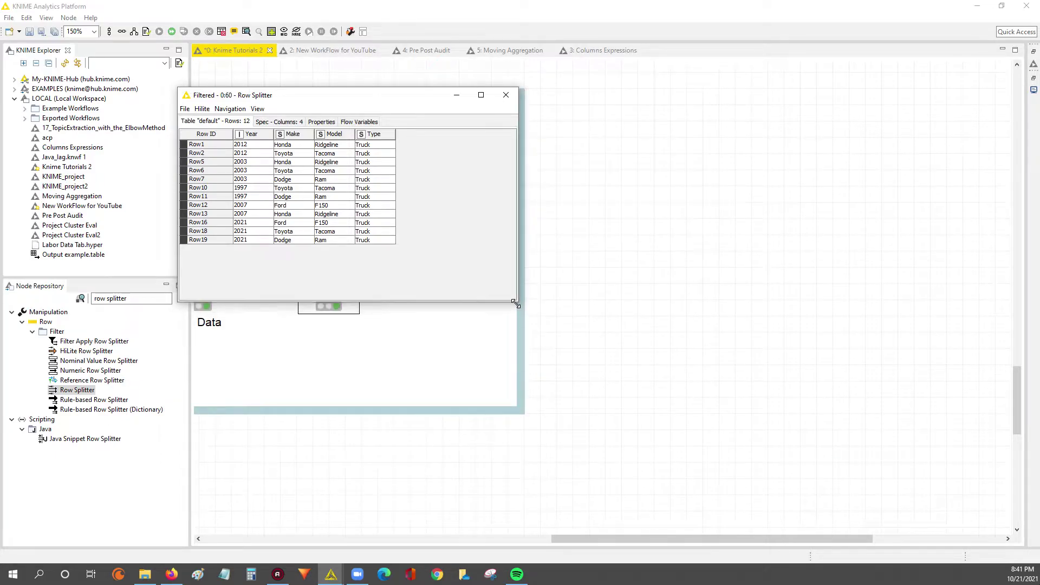
left_click(257, 109)
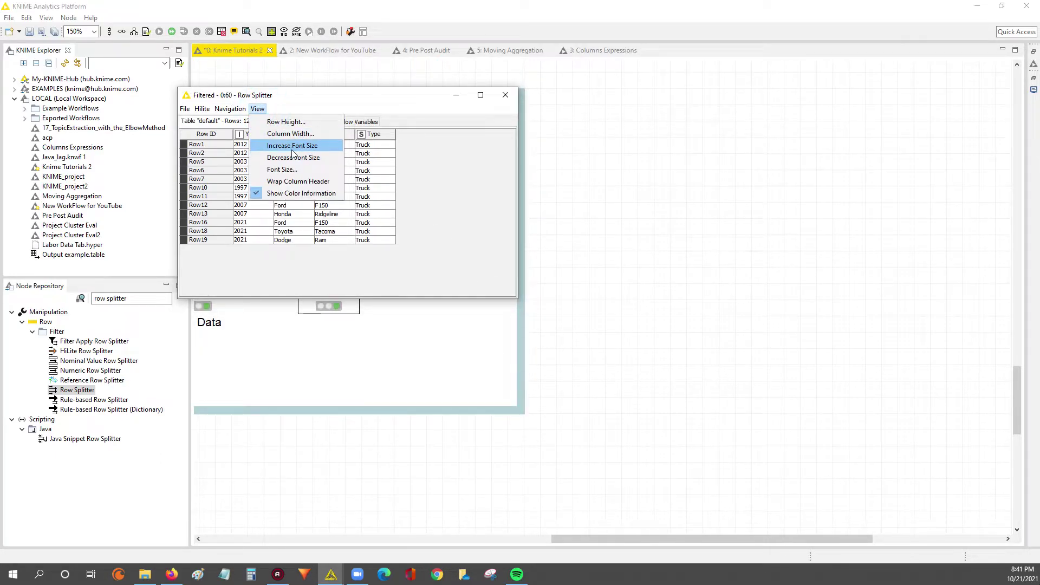
left_click(292, 146)
left_click(258, 108)
left_click(293, 145)
left_click(258, 109)
left_click(293, 145)
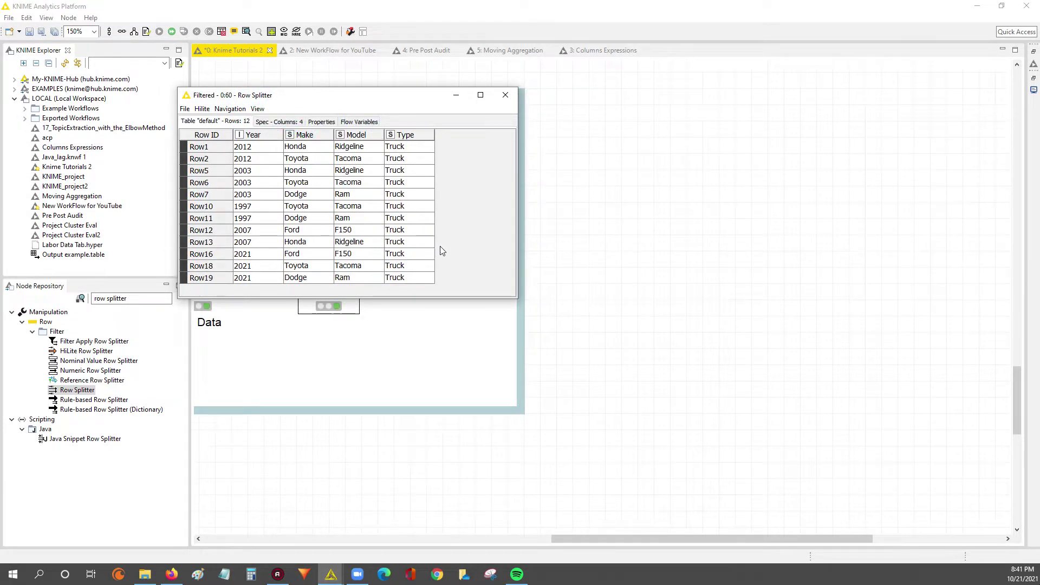
Highlight all the Type values in the Filtered table and move its window clear of the Row Splitter node.
left_click_drag(401, 148, 413, 275)
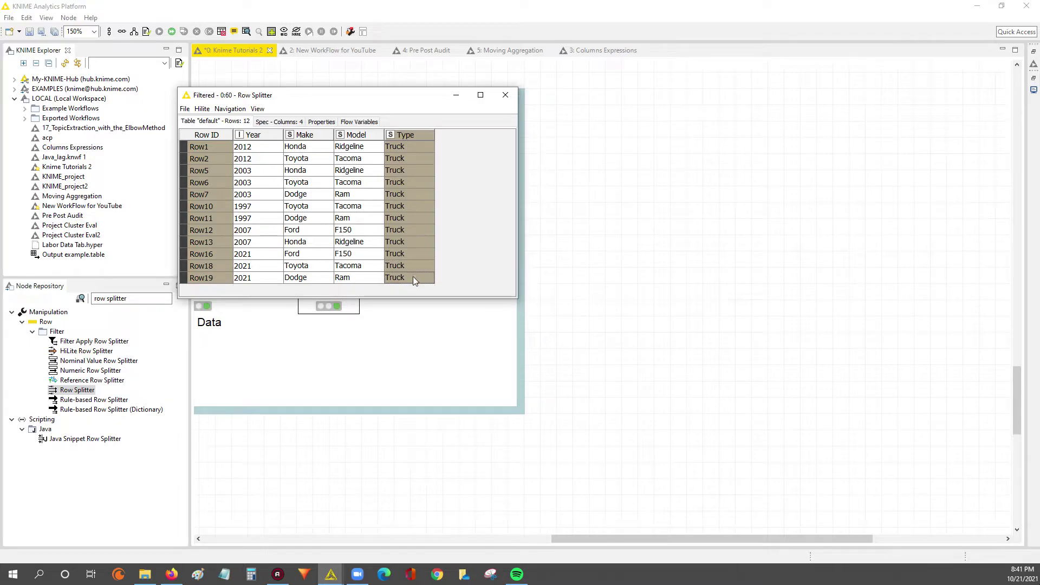
left_click_drag(372, 103, 586, 81)
left_click_drag(622, 122, 626, 251)
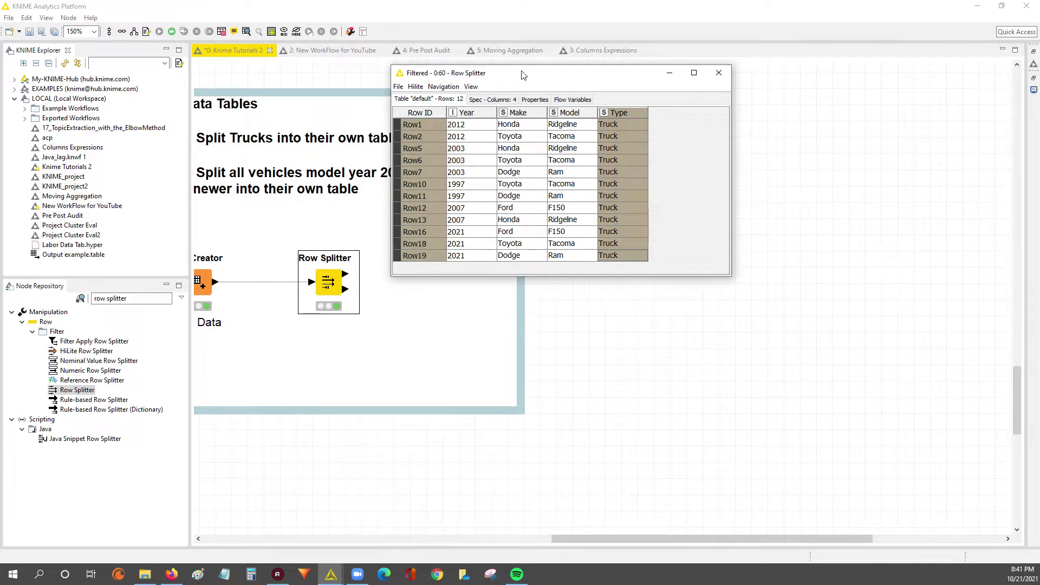
left_click_drag(523, 75, 519, 38)
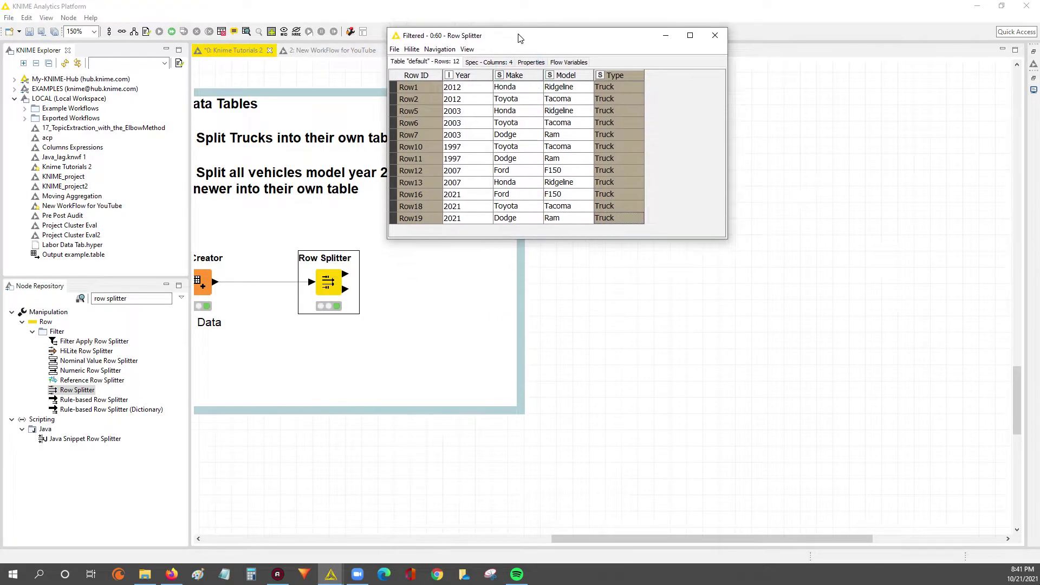
Open the Row Splitter's Filtered Out table and shrink its window to fit the rows.
left_click(329, 297)
right_click(337, 292)
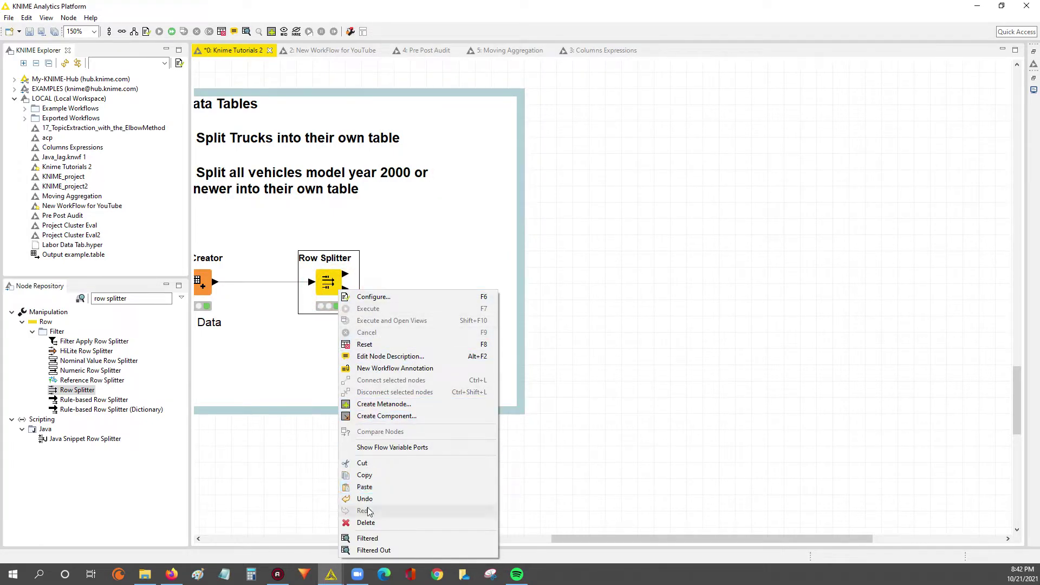
left_click(395, 552)
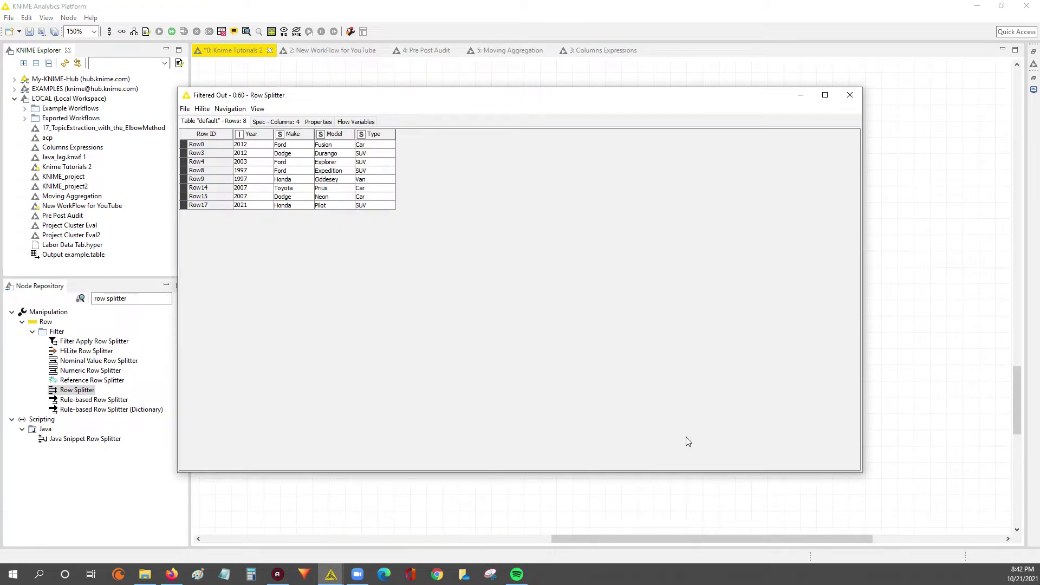
left_click_drag(863, 471, 467, 249)
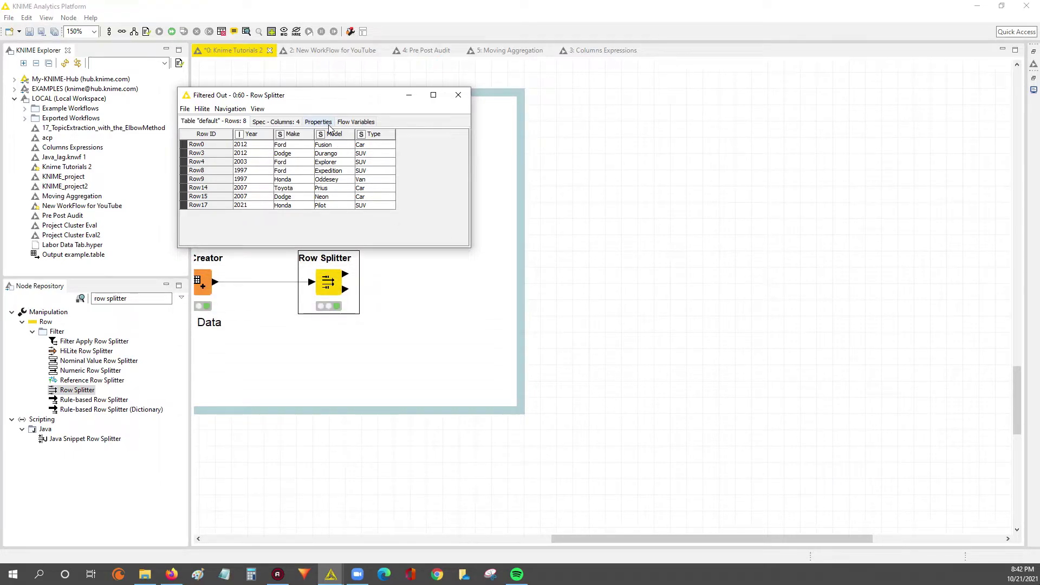
Increase the Filtered Out table's font size three times.
left_click(258, 108)
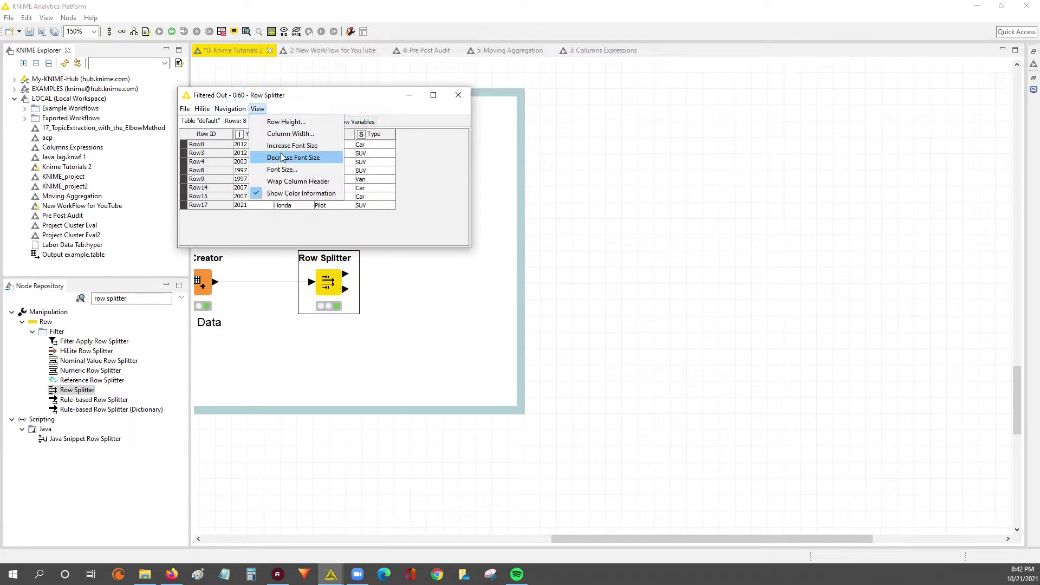
left_click(290, 146)
left_click(258, 108)
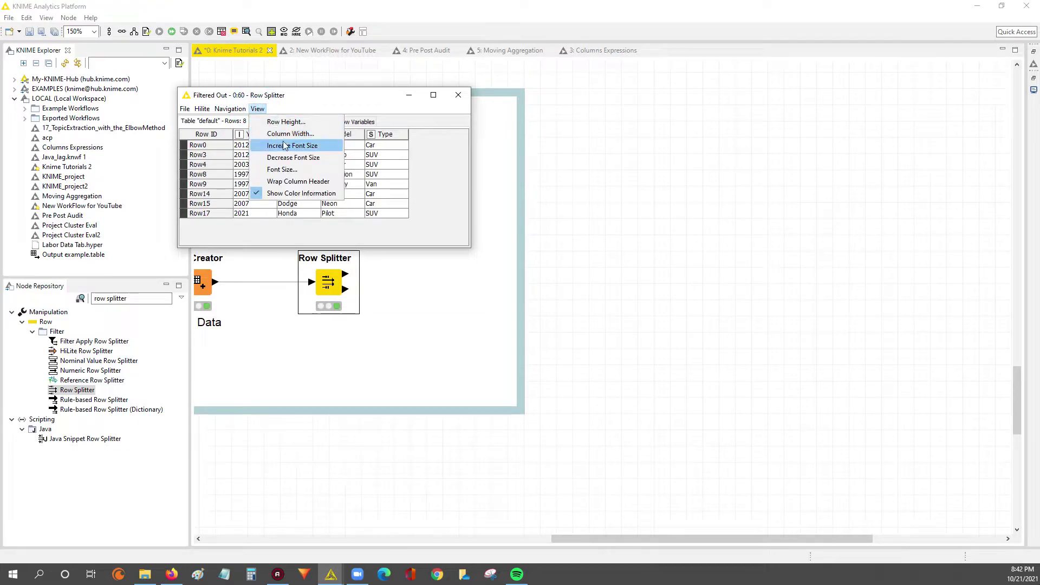
left_click(290, 147)
left_click(257, 109)
left_click(291, 145)
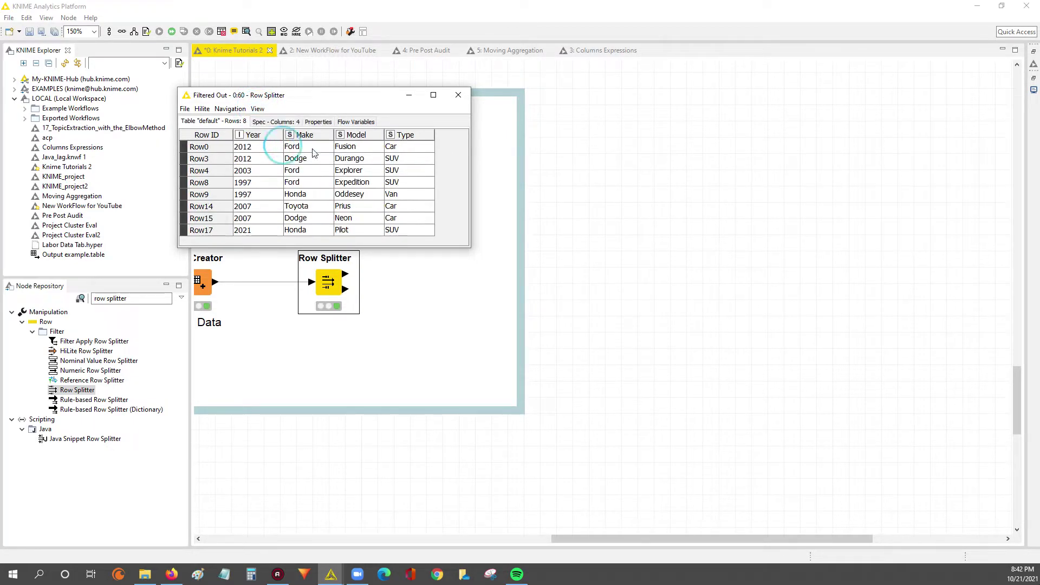
Arrange the Filtered Out table directly below the Filtered table so both are visible together.
left_click_drag(350, 95, 535, 336)
mouse_move(331, 574)
left_click(434, 526)
left_click_drag(477, 335, 501, 252)
left_click(535, 32)
Compare the Type columns of the Filtered and Filtered Out tables by highlighting their values.
left_click_drag(610, 93, 618, 215)
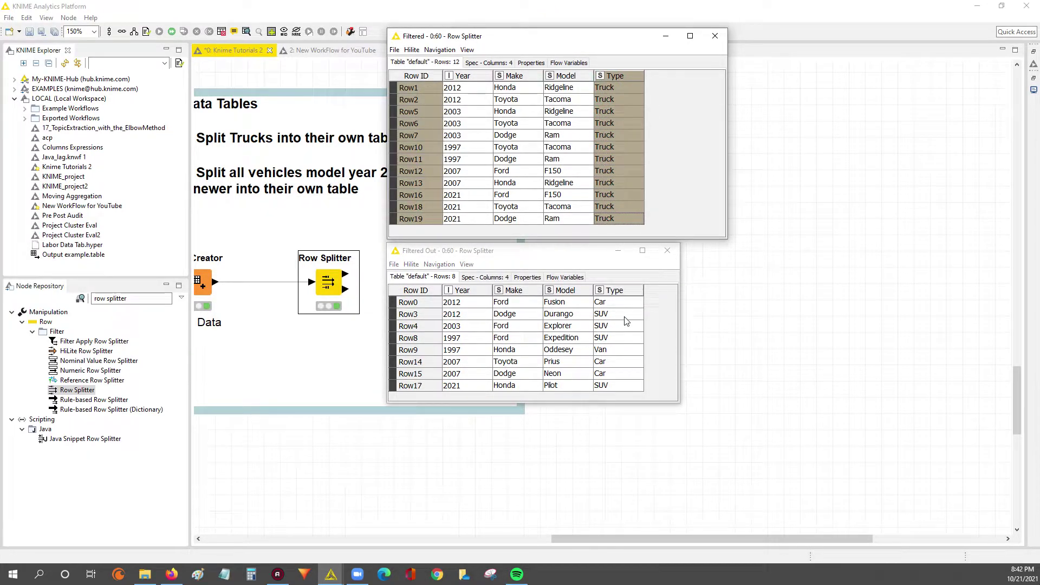
mouse_move(620, 307)
left_mouse_down()
mouse_move(620, 385)
mouse_move(607, 299)
left_mouse_up()
left_click(619, 386)
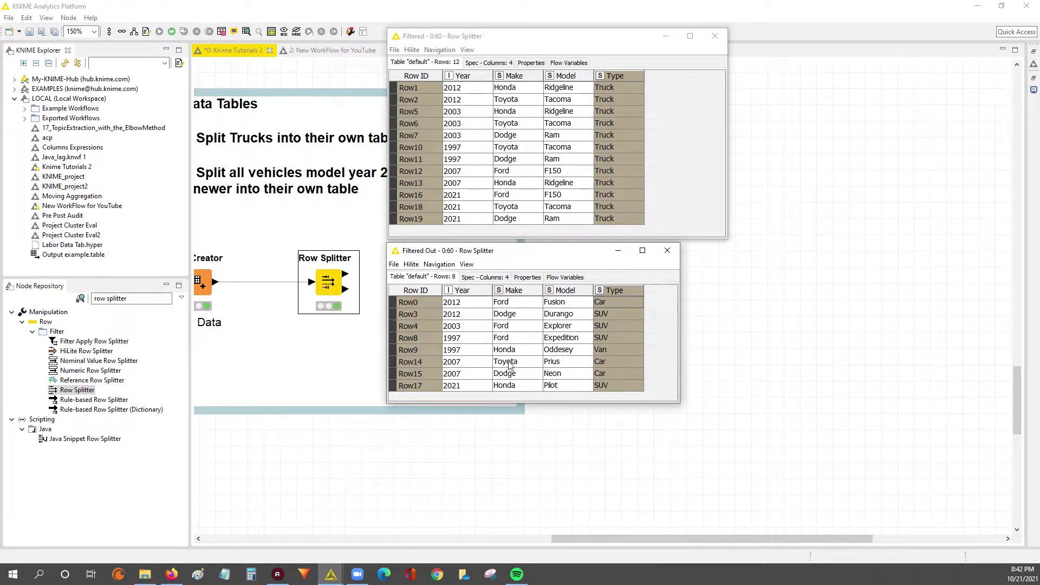
left_click_drag(629, 305, 644, 383)
left_click_drag(604, 90, 617, 206)
Open the Auto Data Table Creator's manually created table and place it beside the workflow to examine its rows.
left_click_drag(603, 537, 552, 539)
right_click(331, 288)
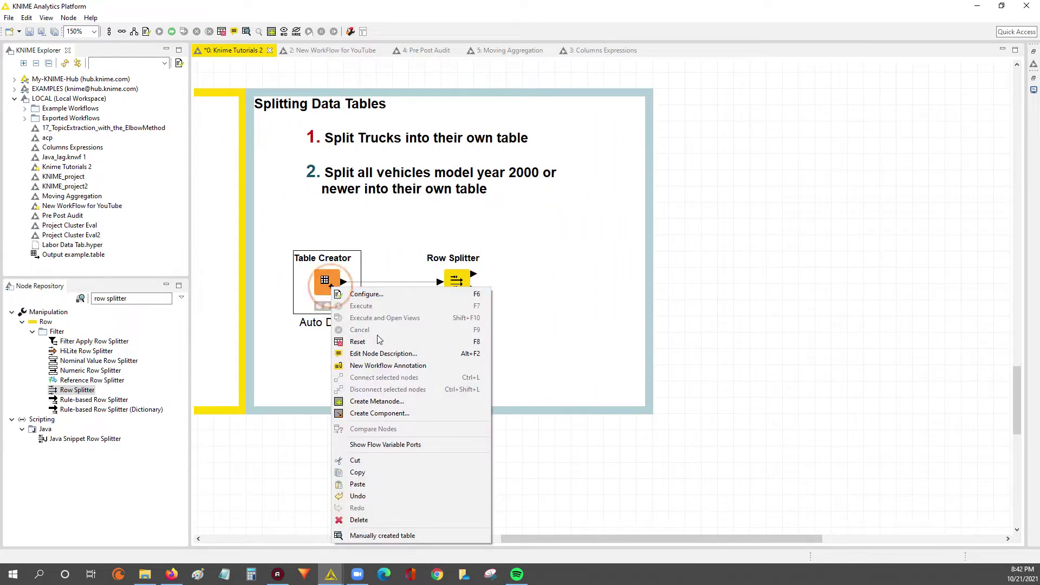
left_click(382, 535)
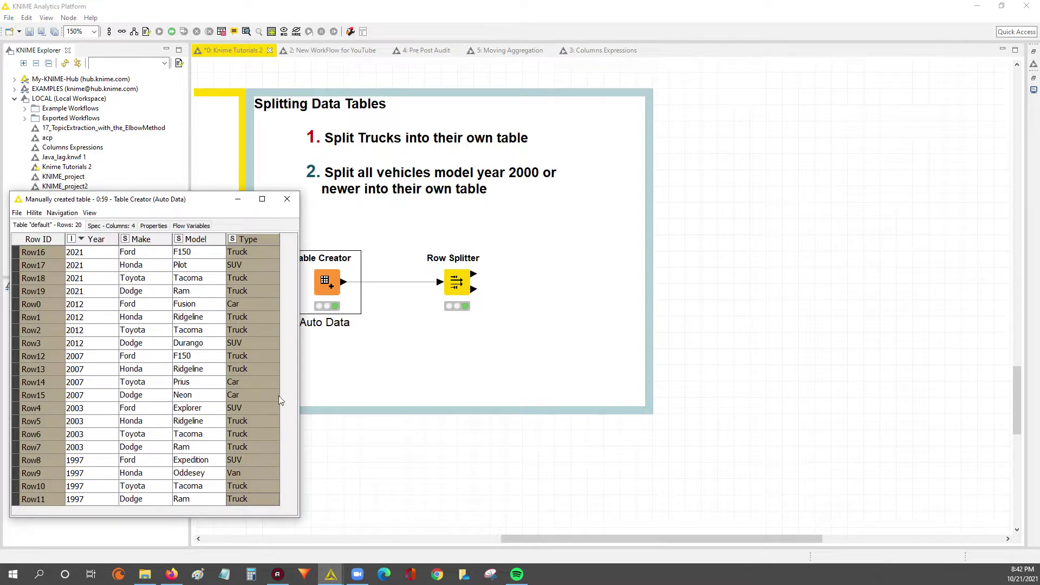
left_click_drag(220, 238, 574, 169)
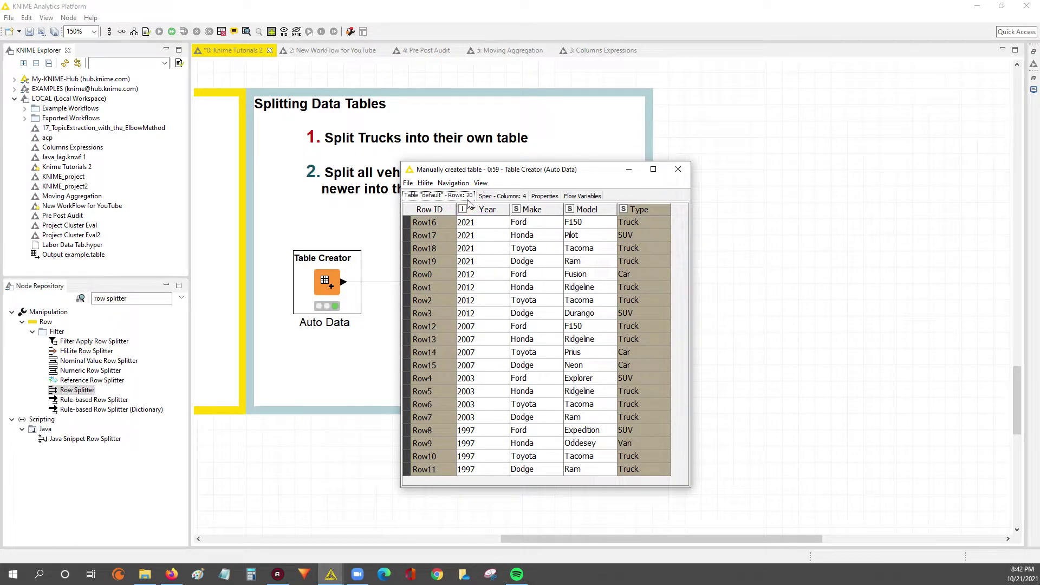
left_click_drag(591, 179, 843, 155)
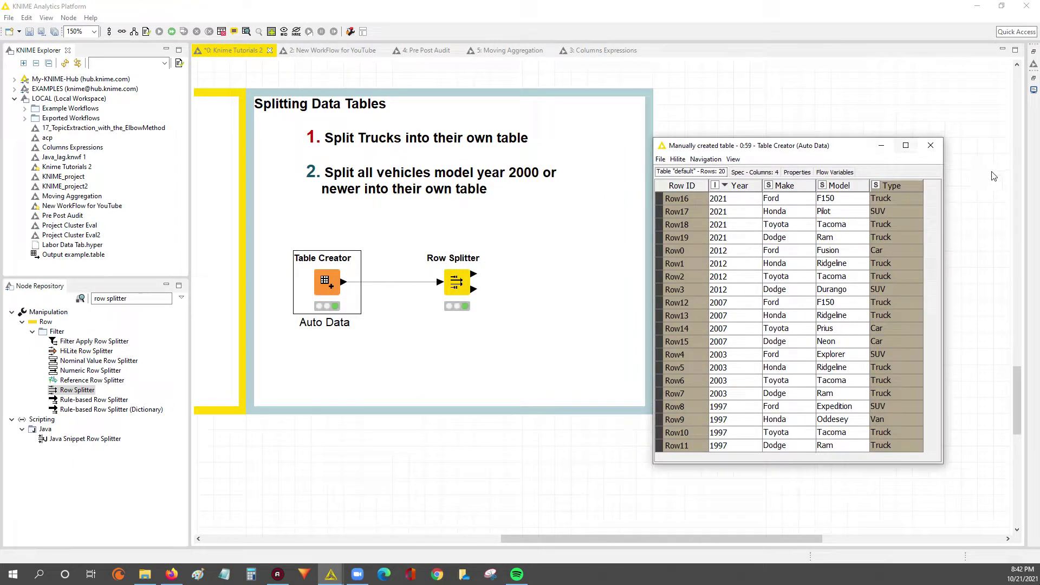
Reopen the Auto Data table and compare the Year values of 2000 or newer with the older ones by highlighting each group.
left_click_drag(888, 203, 899, 455)
left_click(930, 146)
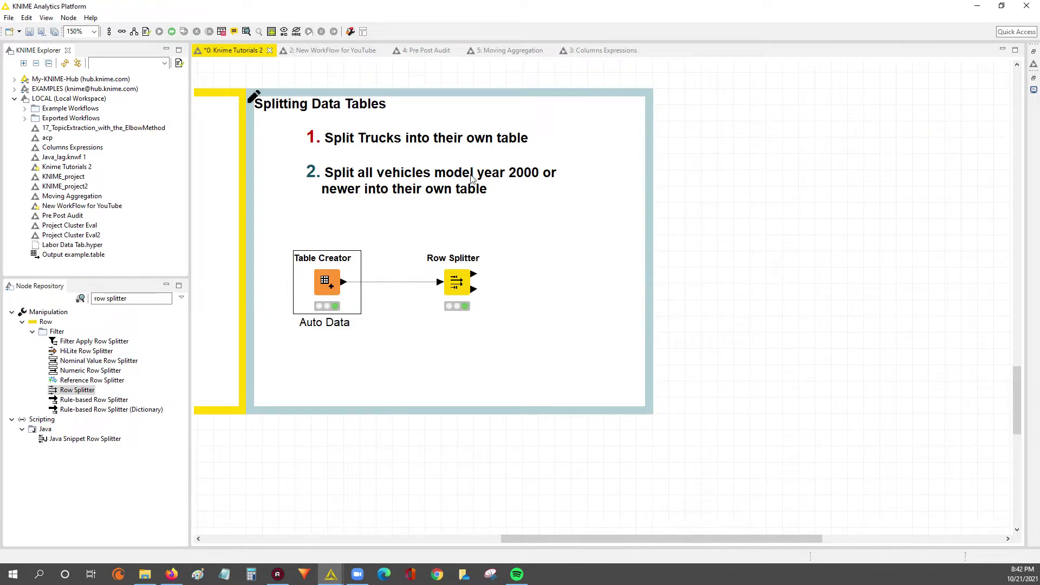
right_click(334, 278)
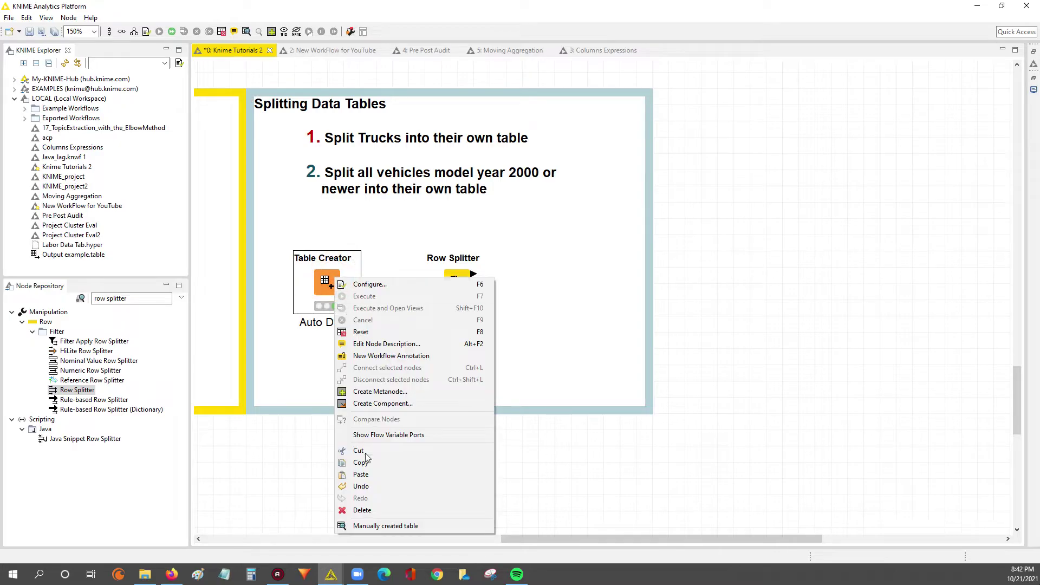
left_click(378, 527)
left_click_drag(735, 203, 736, 446)
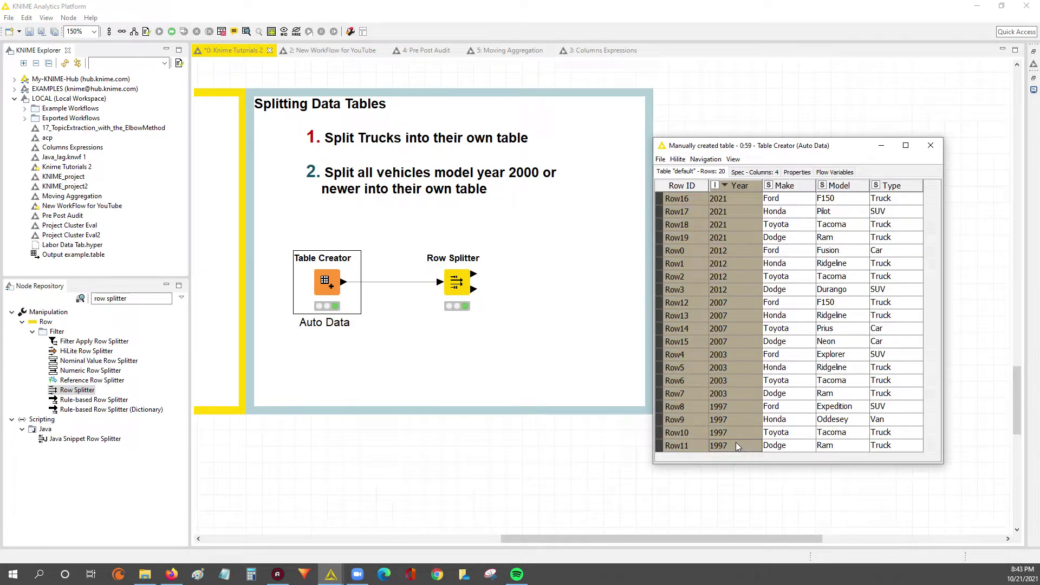
left_click_drag(724, 394, 730, 204)
left_click_drag(742, 407, 741, 459)
left_click_drag(728, 395, 742, 198)
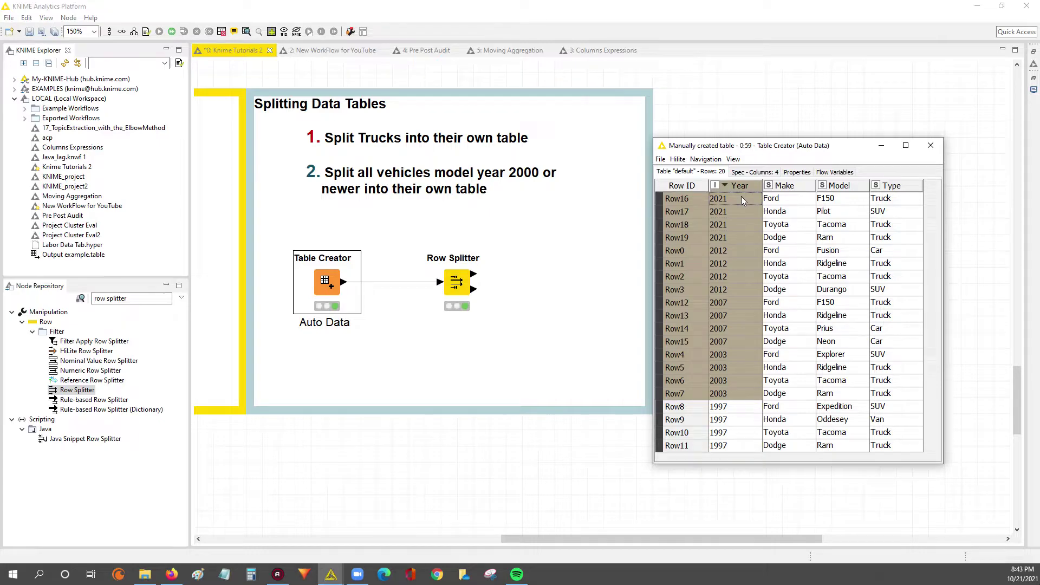
left_click_drag(728, 407, 742, 450)
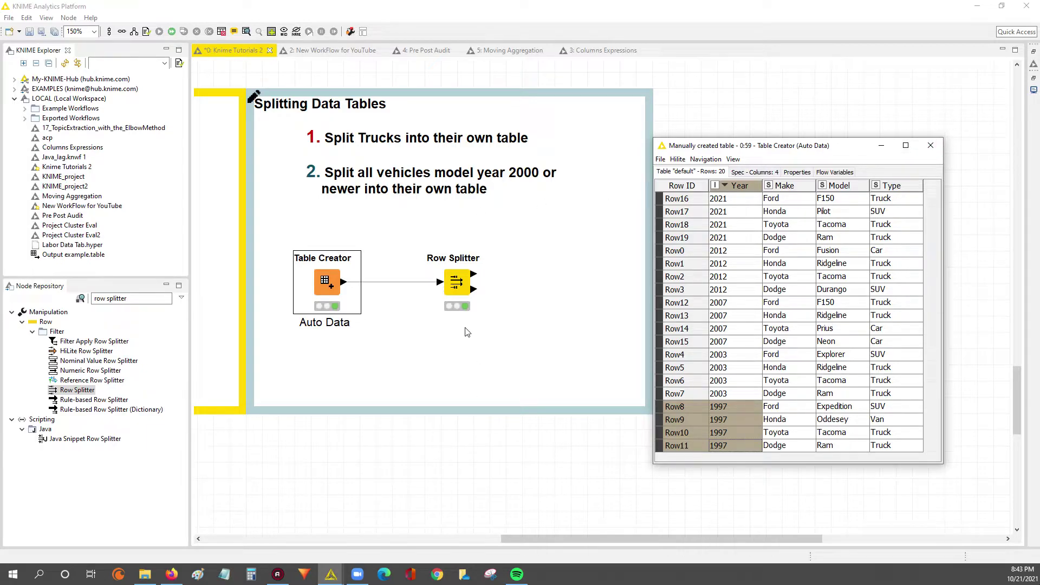
Configure the Row Splitter to test the Year column with range checking as the matching criterion.
left_click(453, 284)
double_click(454, 284)
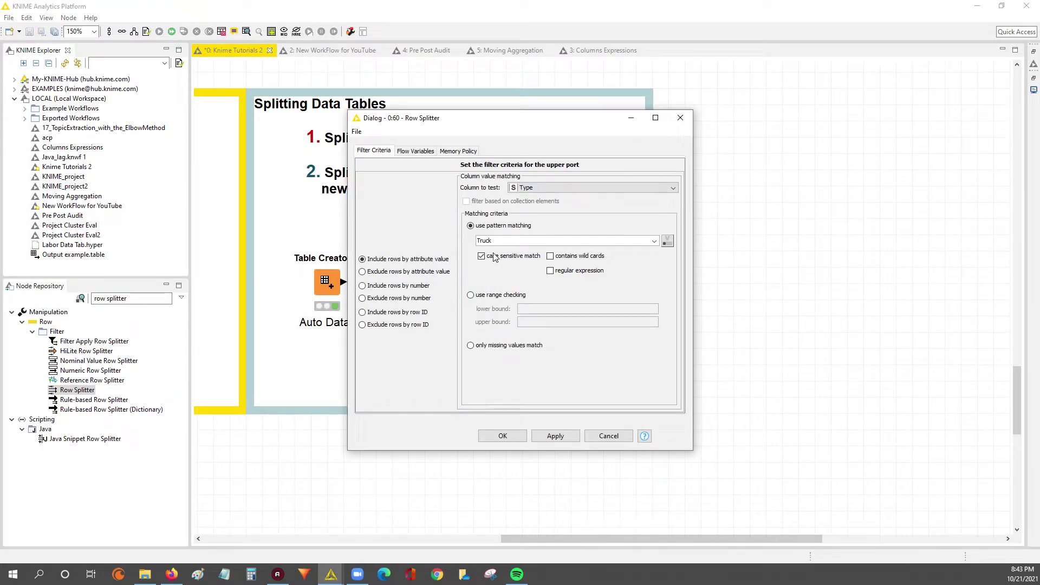
left_click_drag(548, 123, 586, 148)
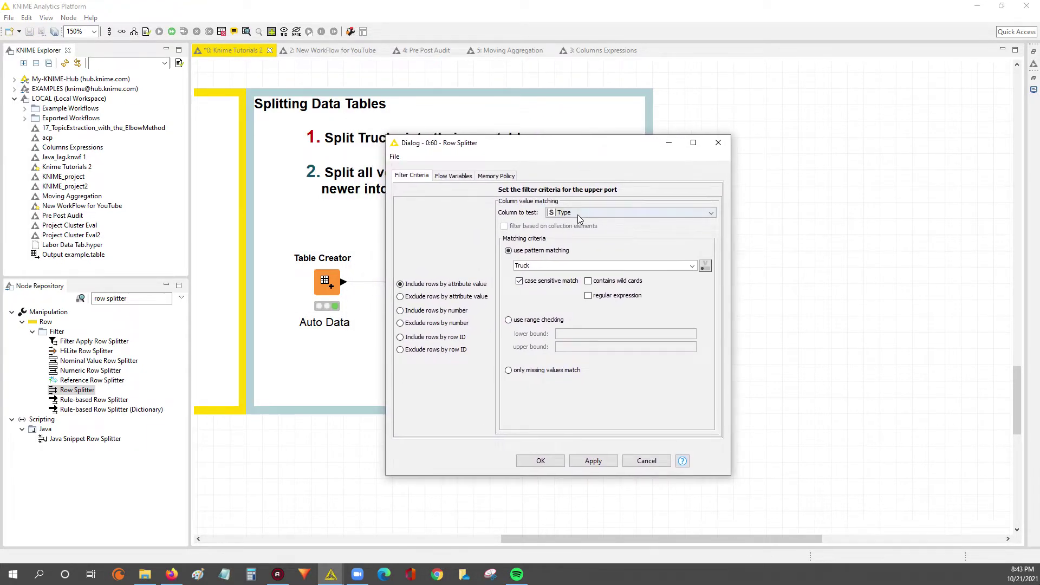
left_click(594, 213)
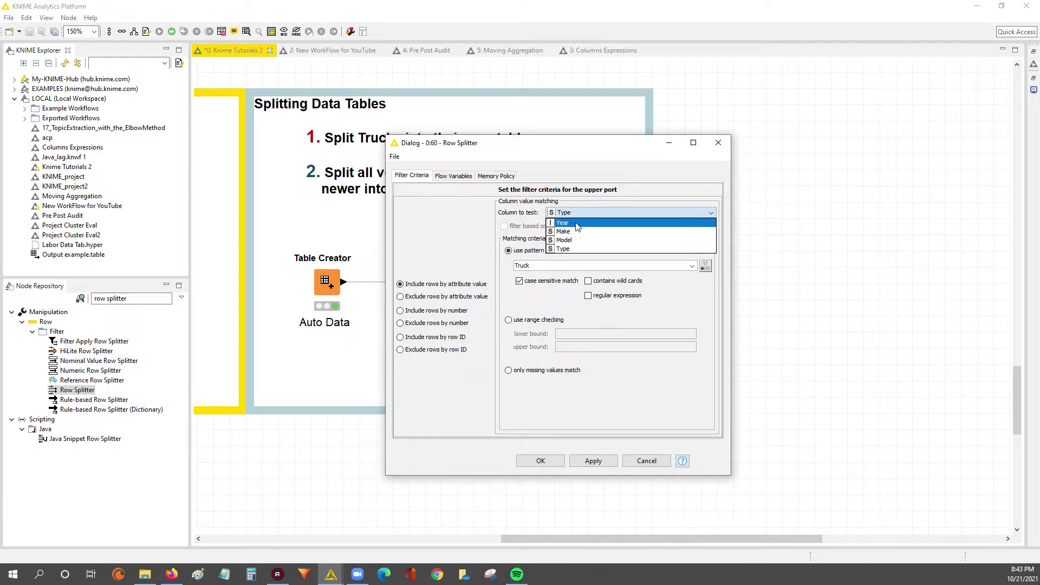
left_click(577, 224)
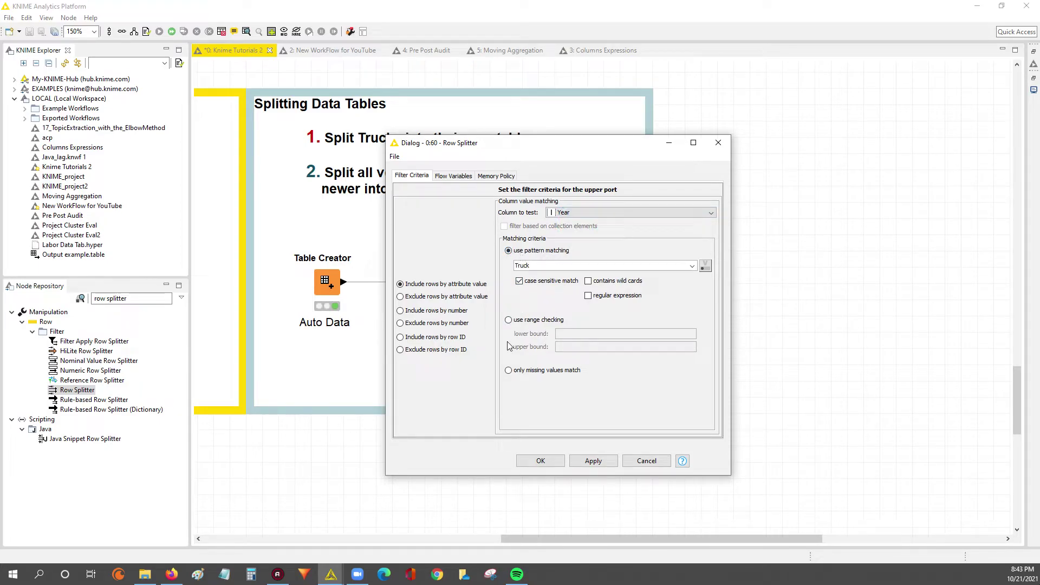
left_click(509, 320)
left_click(561, 334)
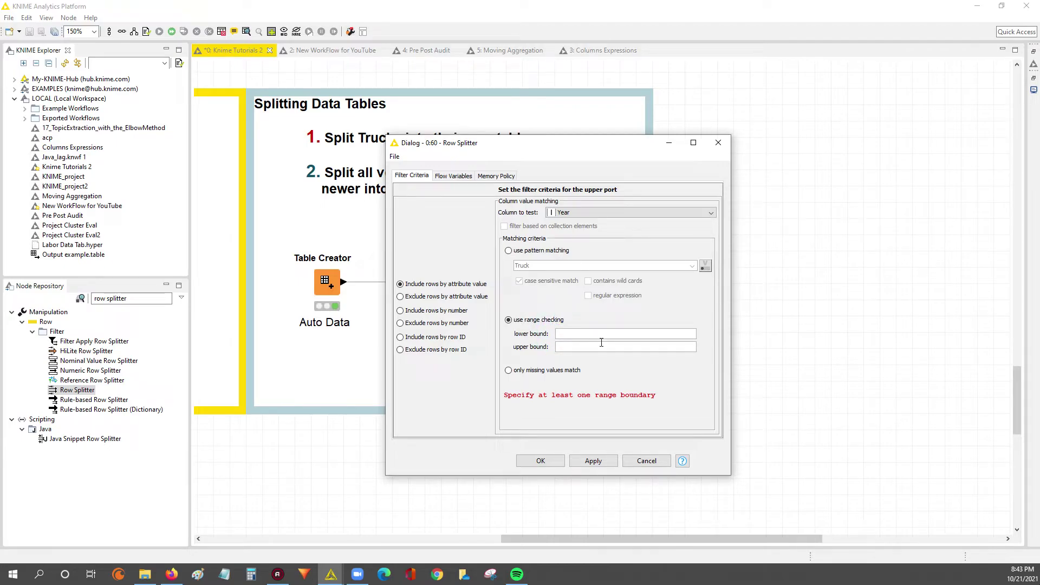
type("20")
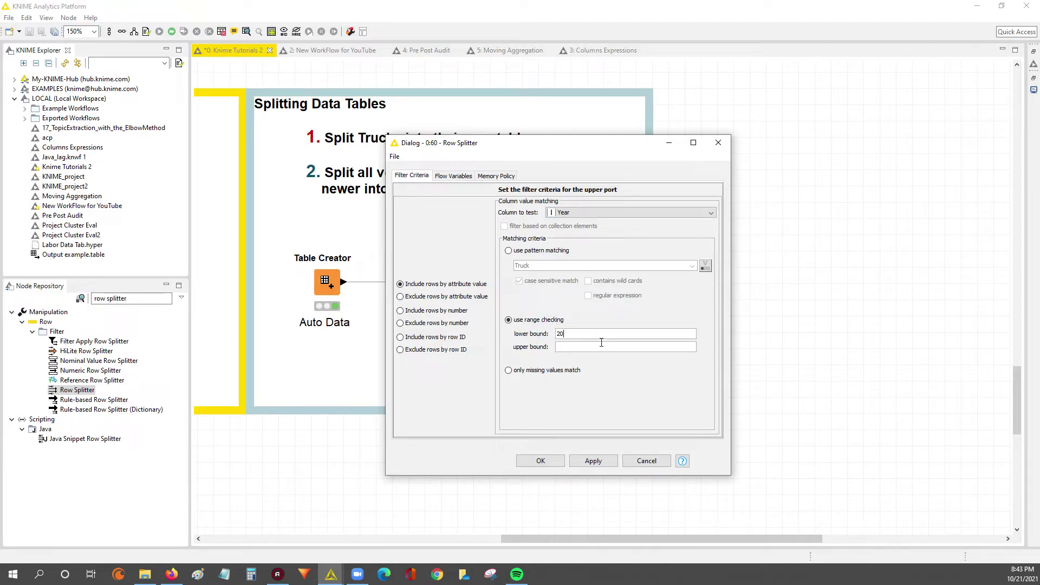
key("BackSpace")
key("BackSpace")
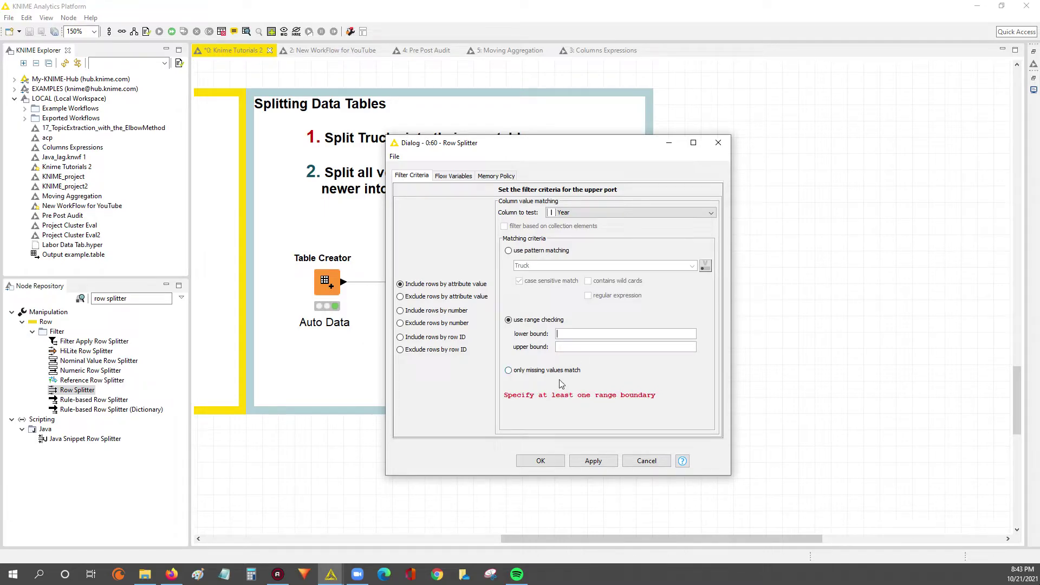
left_click(514, 399)
left_click(550, 402)
left_click(600, 403)
left_click(635, 405)
Set the lower bound of the Year range to 2000 and leave the upper bound empty.
left_click(566, 347)
left_click(559, 332)
left_click(579, 333)
type("2000")
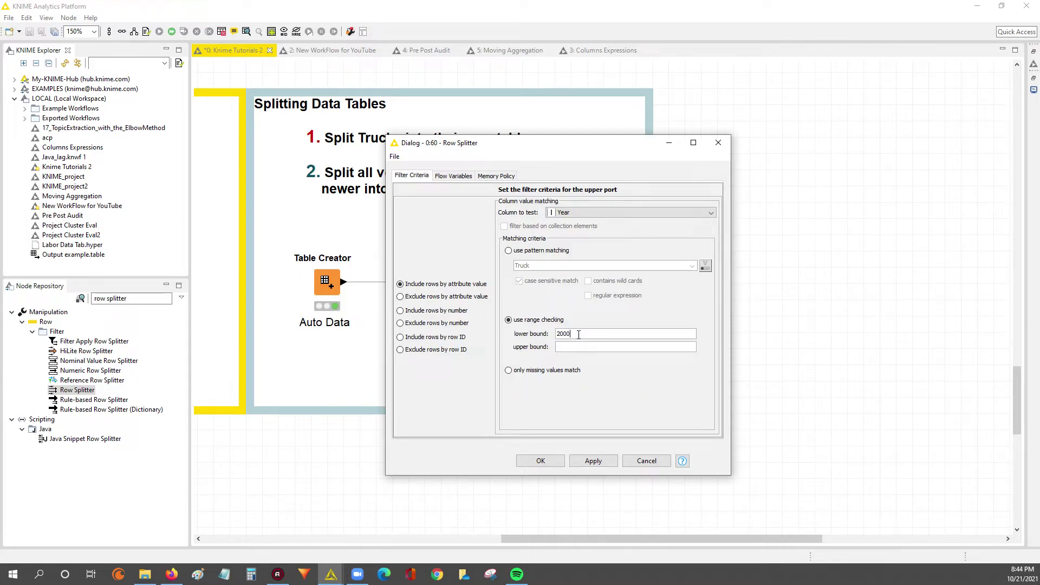
Bring up the already open manually created auto table beside the Row Splitter dialog and close the old Filtered table.
mouse_move(331, 574)
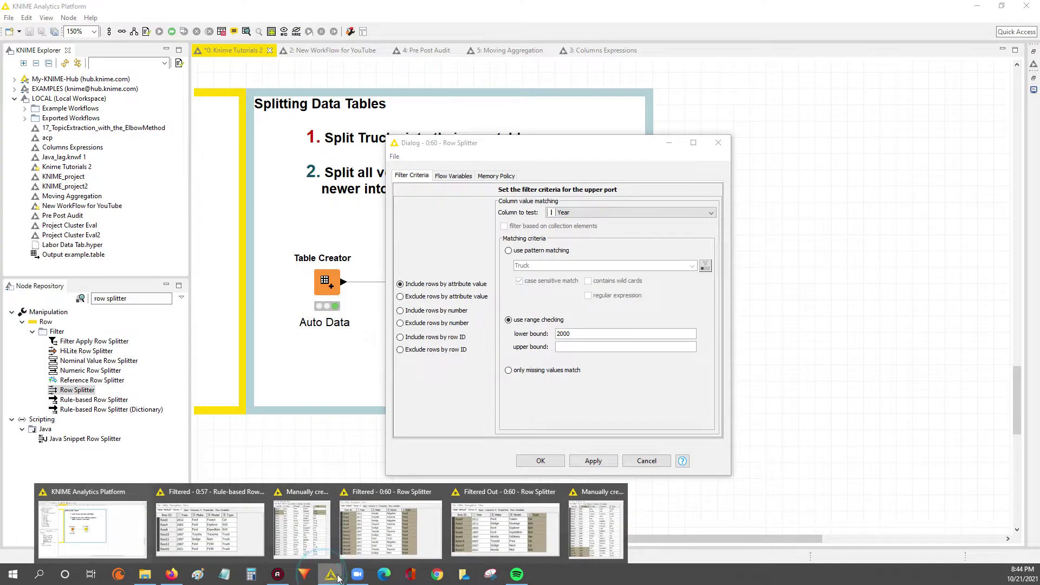
left_click(371, 534)
left_click_drag(552, 36, 281, 162)
mouse_move(331, 575)
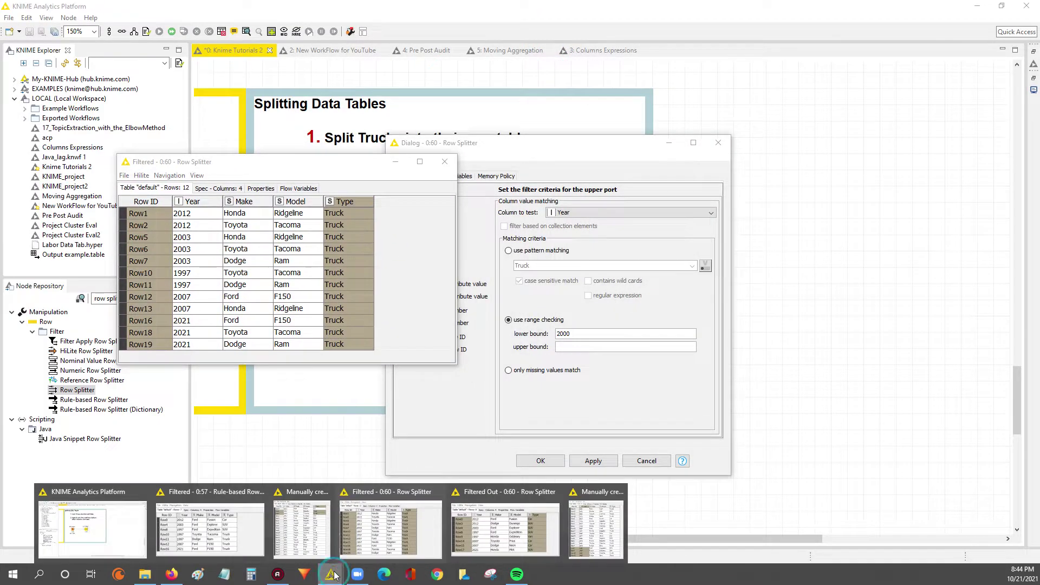
left_click(307, 506)
left_click(430, 157)
left_click(445, 160)
left_click_drag(162, 211, 146, 61)
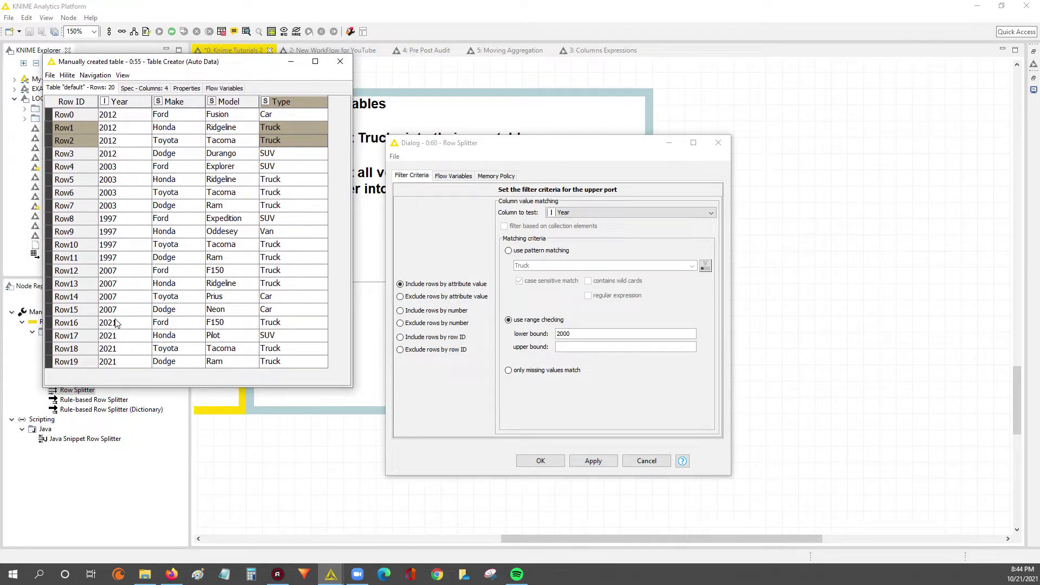
Sort the manually created table by Year descending, highlight the years from 2000 on, and return to the Row Splitter dialog.
left_click(126, 109)
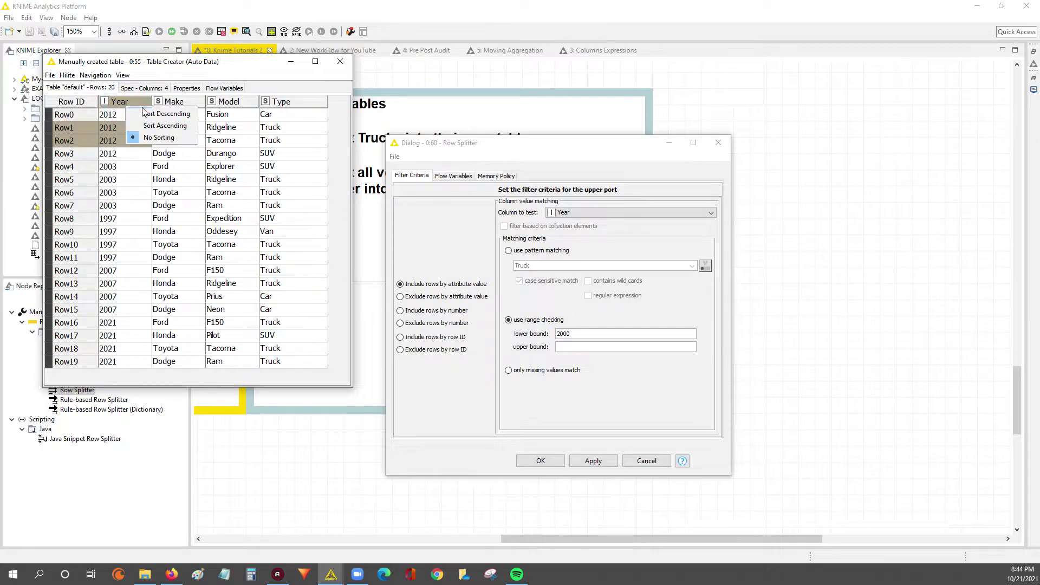
left_click(134, 120)
left_click_drag(111, 314, 137, 114)
left_click(581, 333)
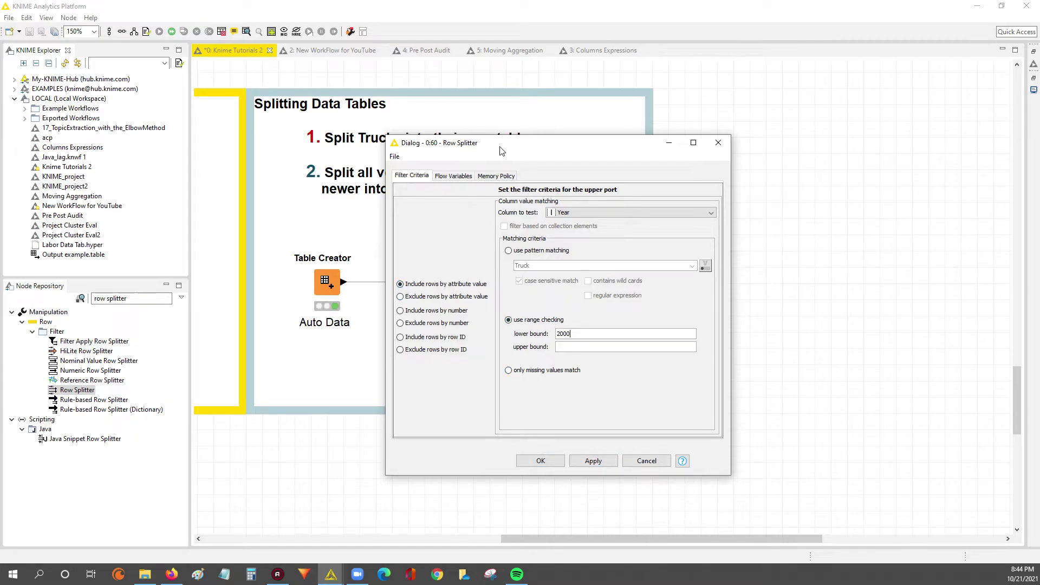
Apply the Row Splitter's new Year criteria, accepting the node reset, and execute the node.
left_click_drag(499, 148, 697, 176)
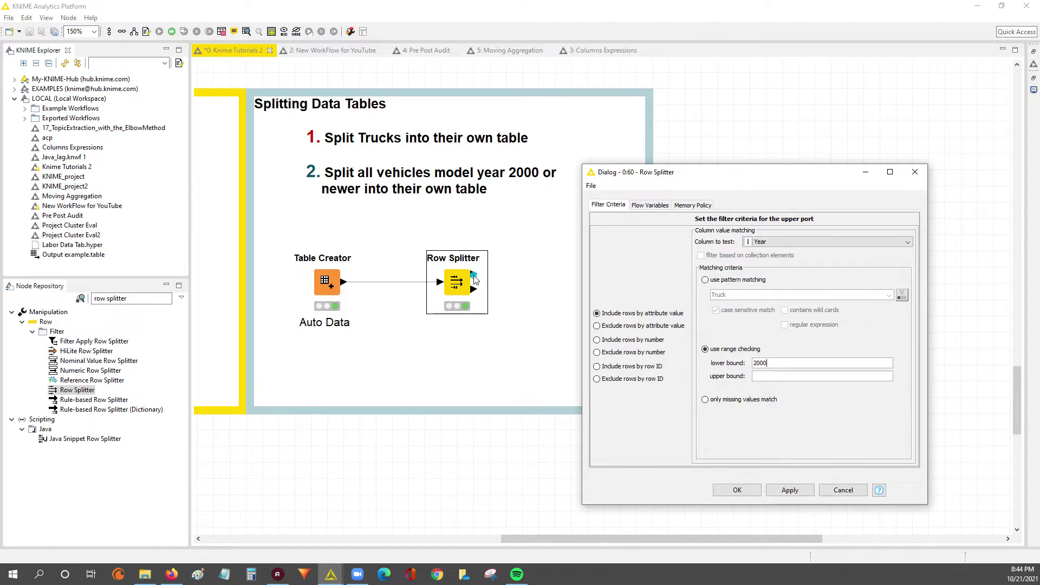
left_click_drag(666, 176, 601, 151)
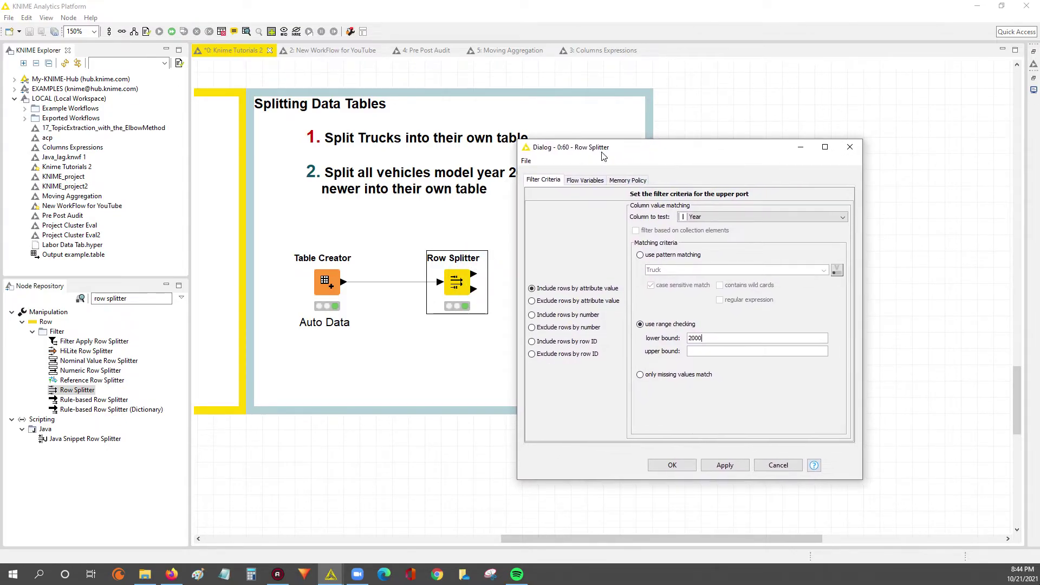
left_click(727, 467)
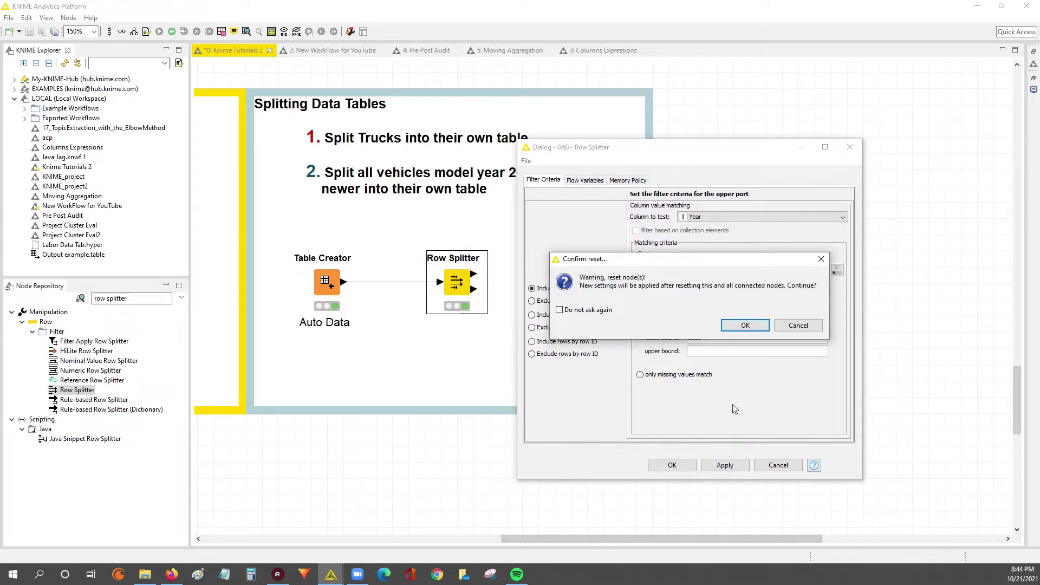
left_click(752, 329)
left_click(672, 464)
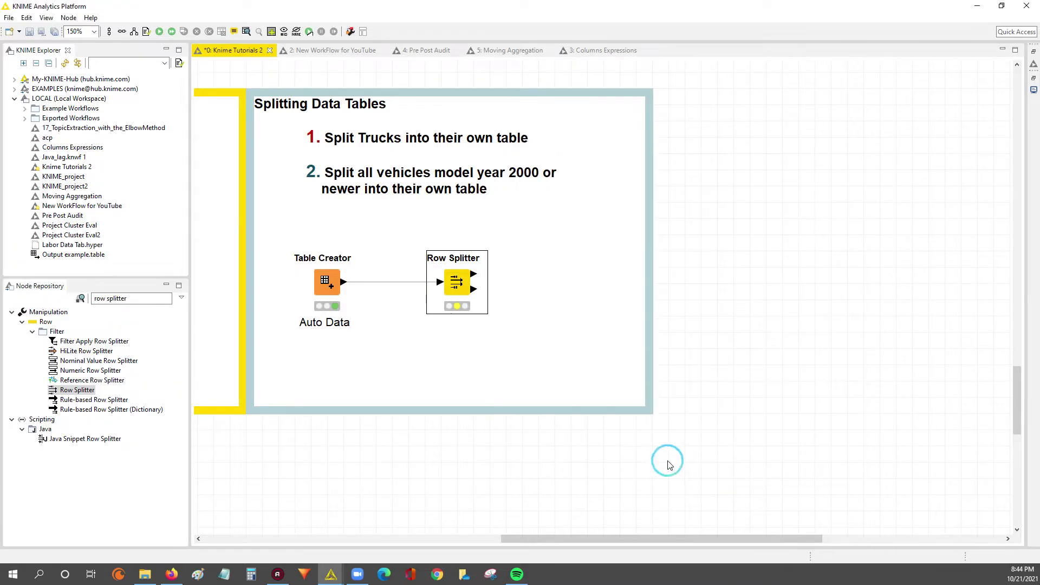
right_click(459, 282)
key("Escape")
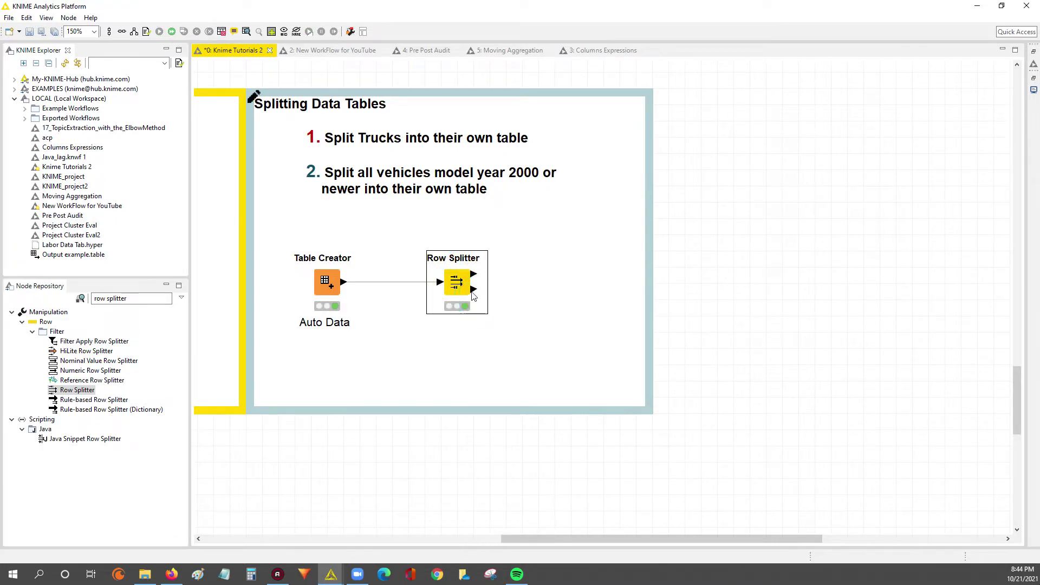
Open the Row Splitter's Filtered output table and move it clear of the Table Creator node.
right_click(458, 282)
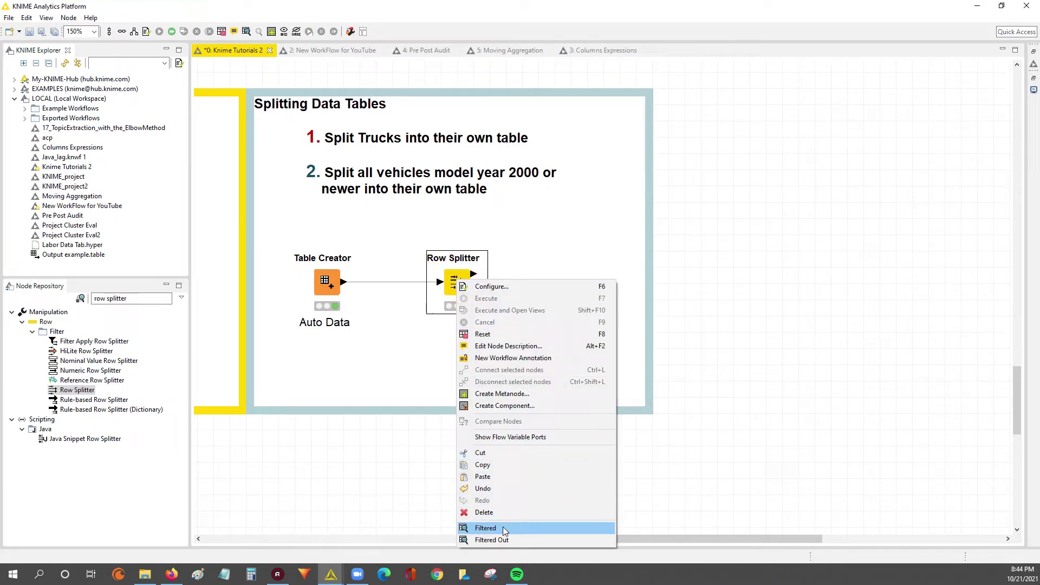
left_click(549, 526)
left_click_drag(310, 172, 680, 174)
Increase the Filtered table's font size three times and enlarge its window so every row fits.
left_click(565, 182)
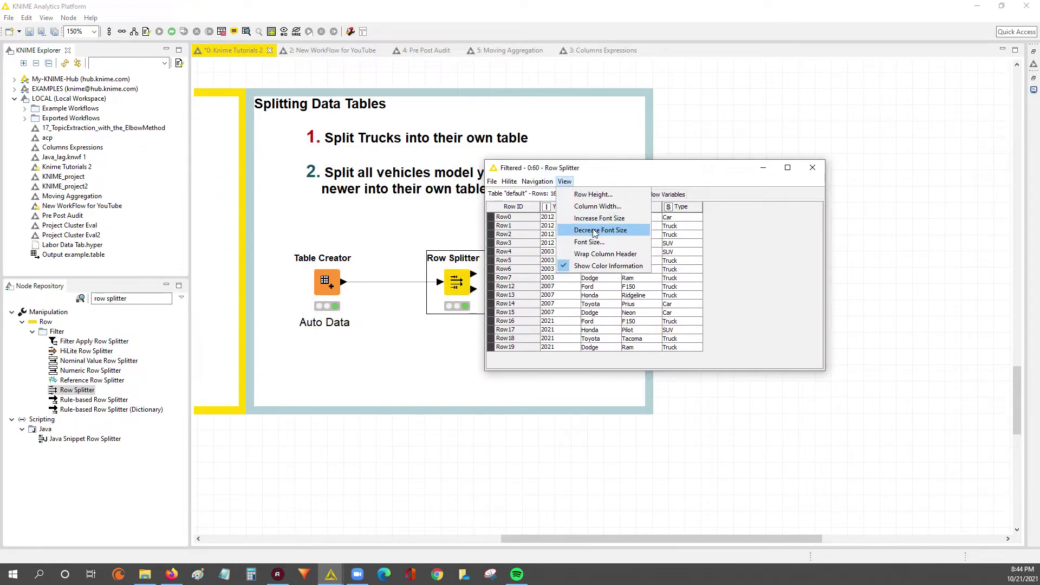
left_click(595, 218)
left_click(565, 181)
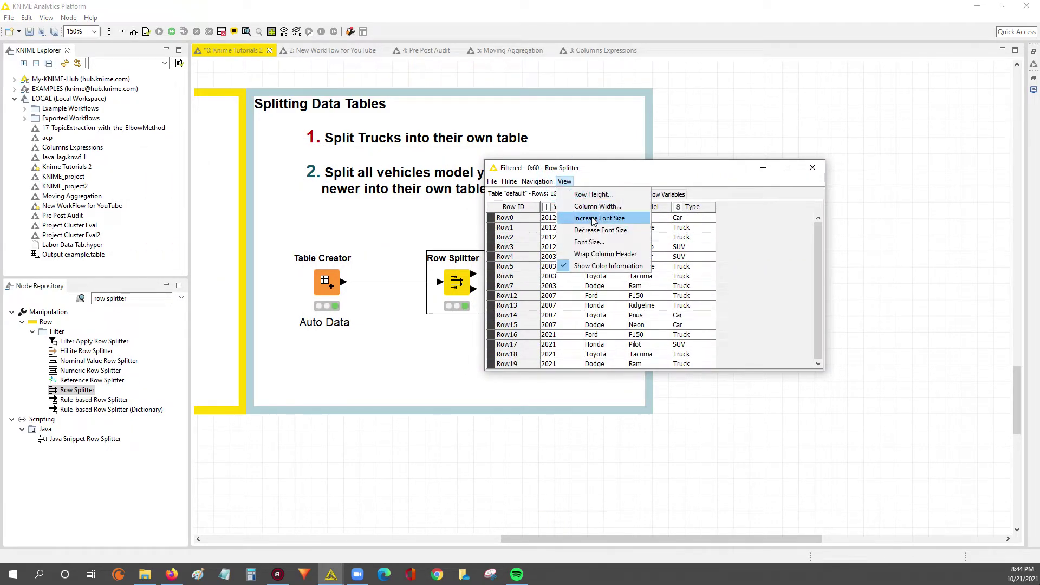
left_click(595, 218)
left_click(566, 181)
left_click(596, 218)
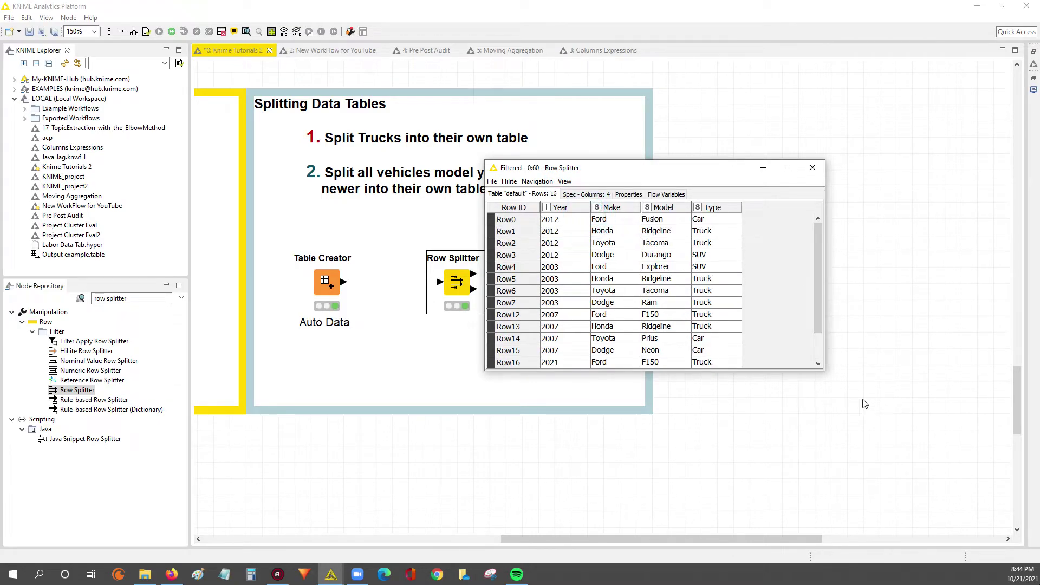
left_click_drag(824, 369, 873, 436)
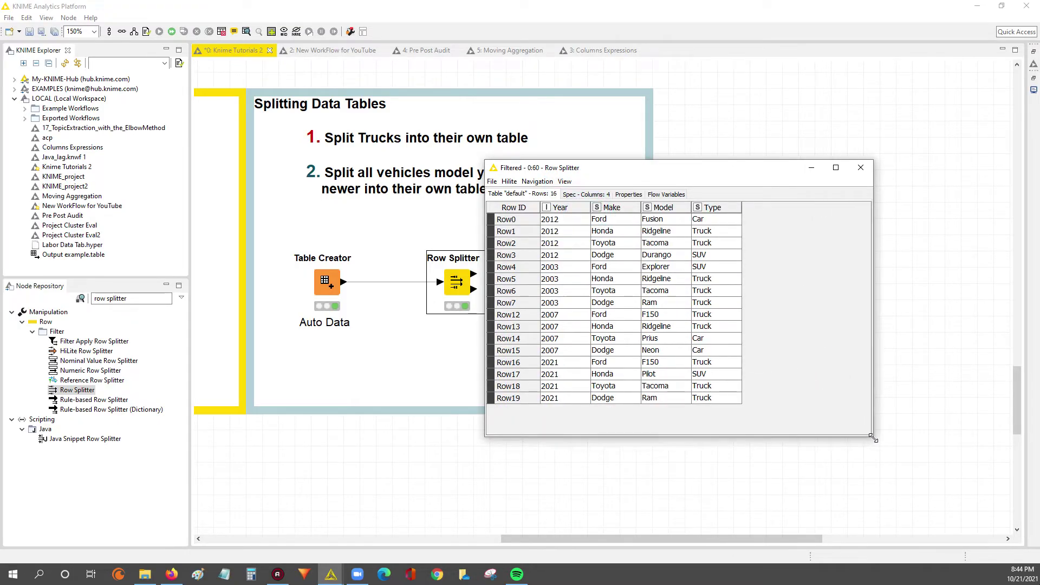
Sort the Filtered table by Year in descending order and check its oldest model years by highlighting them.
left_click(558, 210)
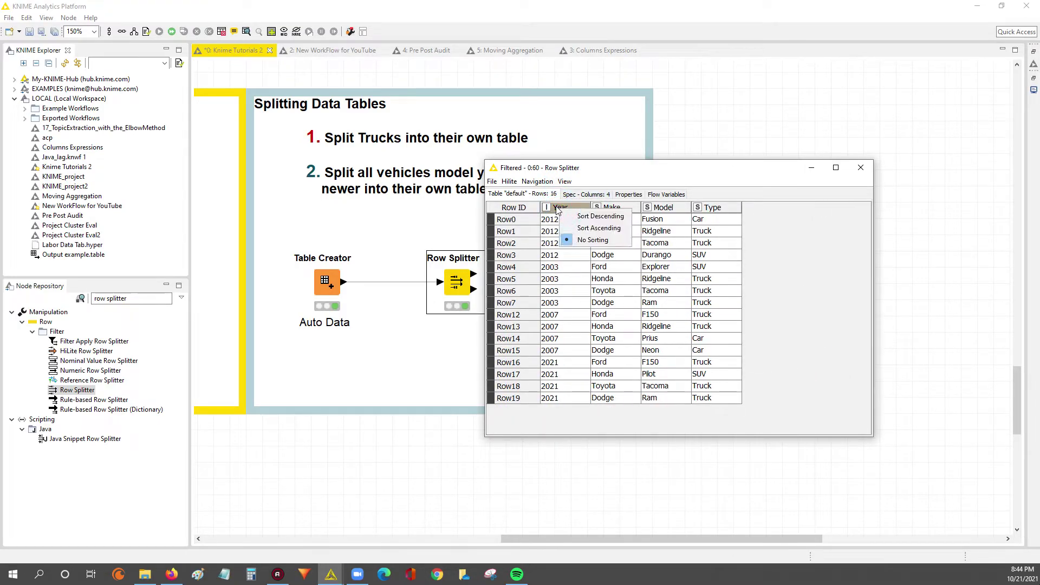
left_click(592, 217)
left_click_drag(553, 399, 731, 399)
left_click_drag(535, 398, 745, 409)
left_click_drag(566, 398, 564, 219)
left_click(569, 399)
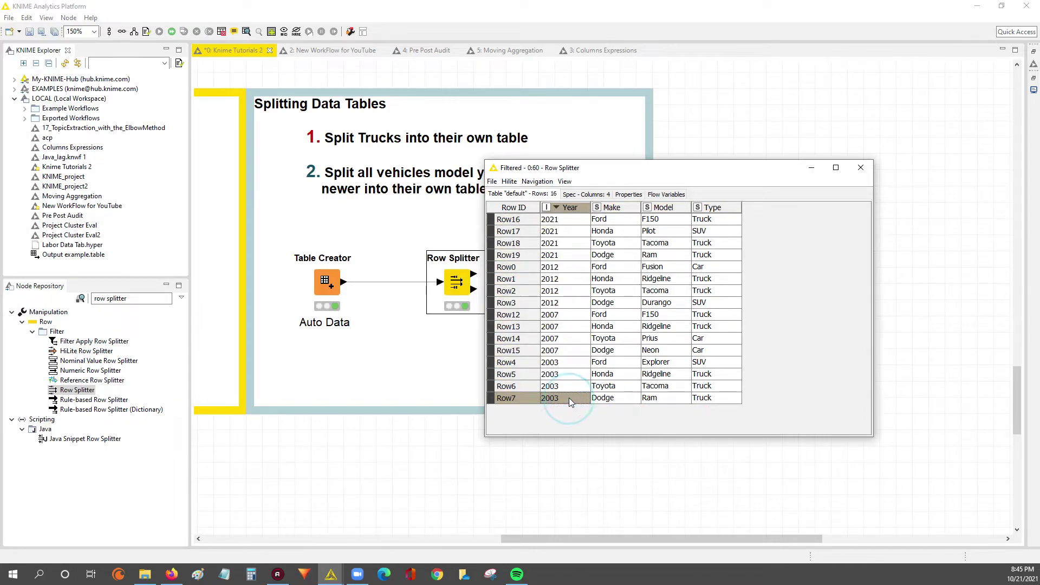
Open the Row Splitter's Filtered Out table and place it beside the node.
left_click_drag(599, 172, 634, 169)
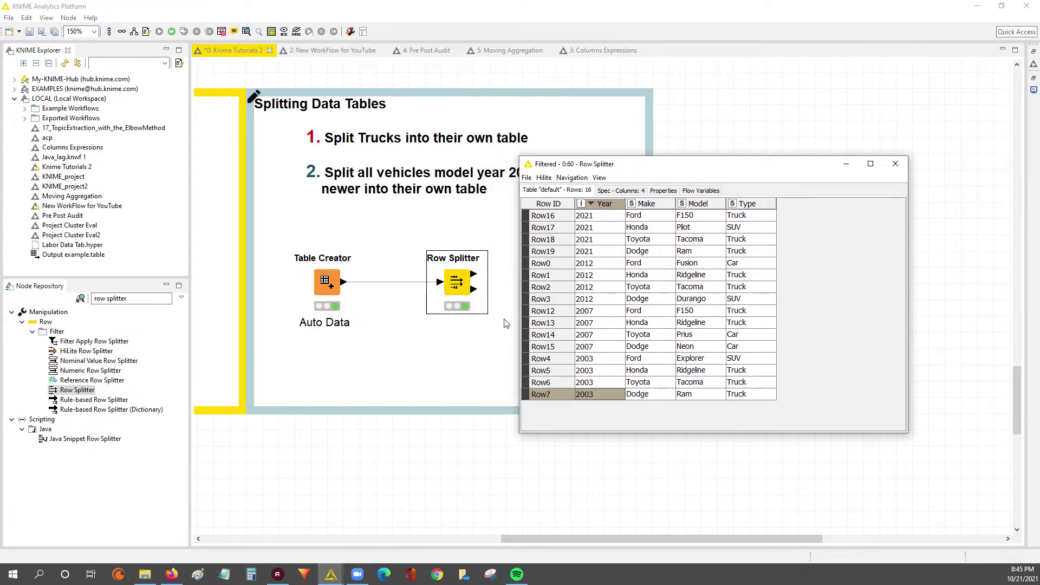
left_click(464, 304)
right_click(461, 283)
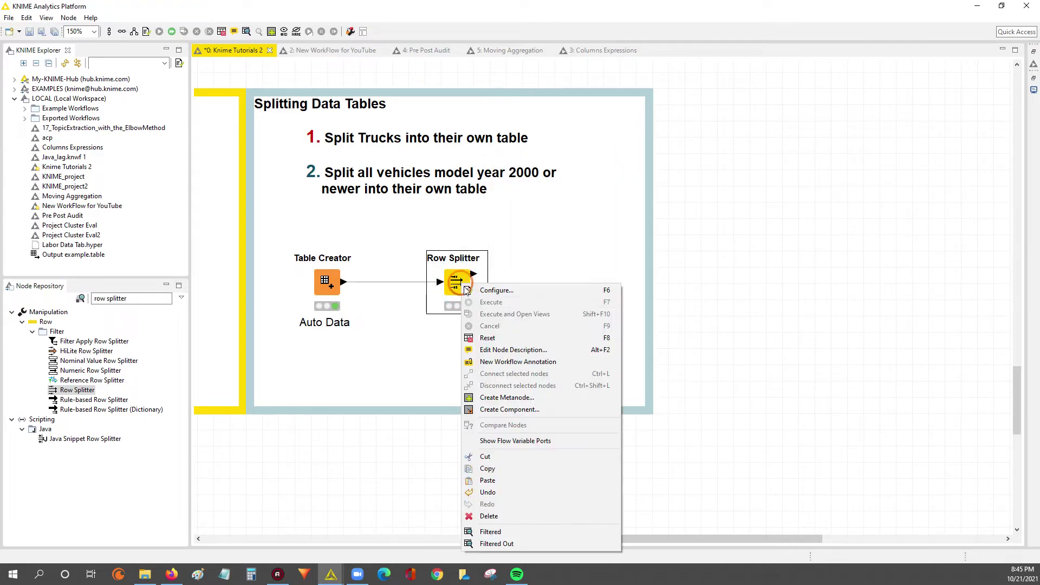
left_click(509, 544)
left_click_drag(494, 254, 600, 177)
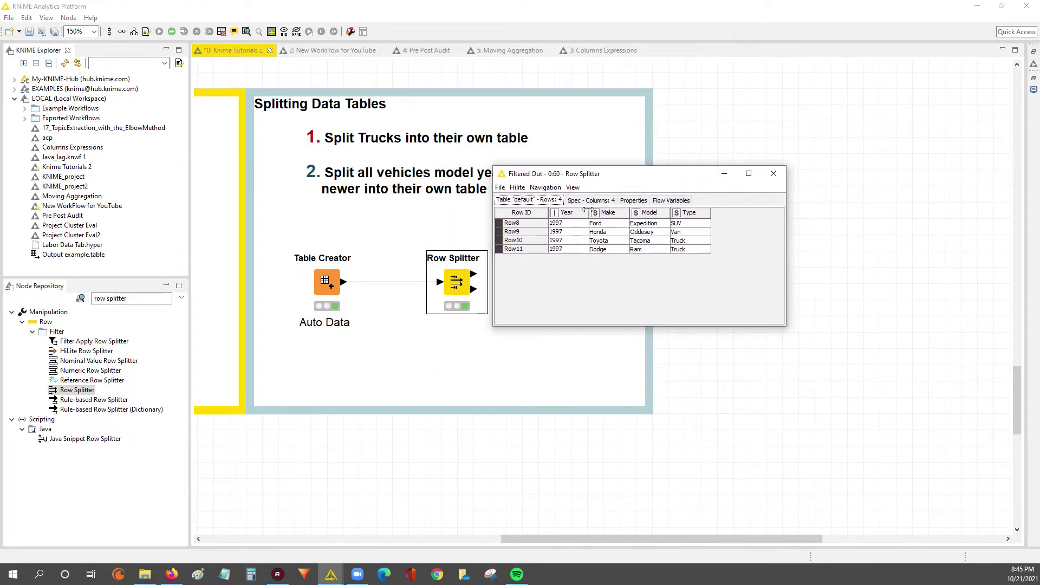
Increase the font size of the Filtered Out table three times.
left_click(572, 187)
left_click(607, 223)
left_click(575, 188)
left_click(608, 224)
left_click(572, 187)
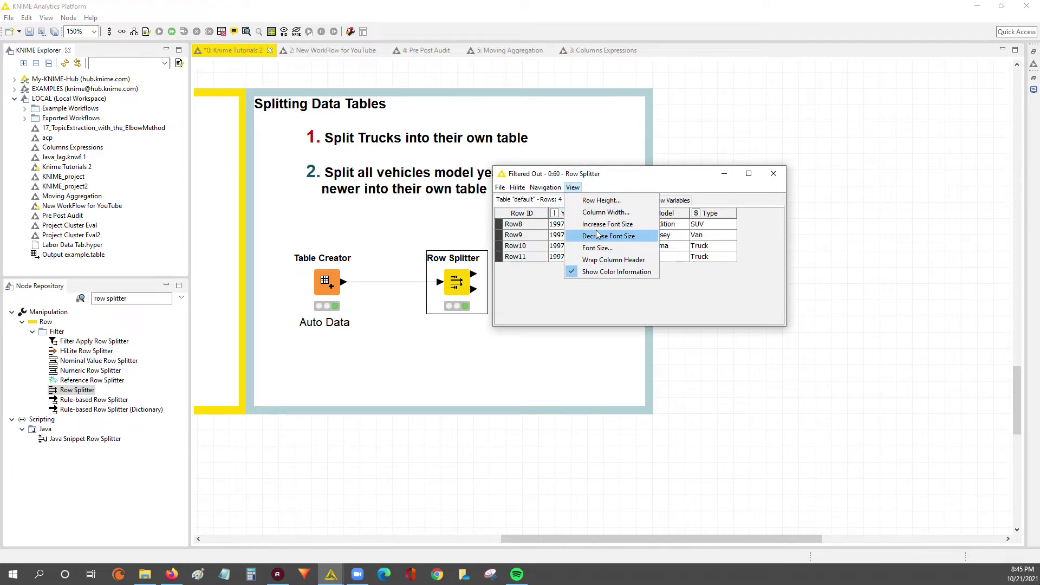
left_click(601, 224)
Highlight the Year values in the Filtered Out table and sort them in descending order.
left_click_drag(598, 218, 601, 270)
right_click(582, 211)
left_click(604, 231)
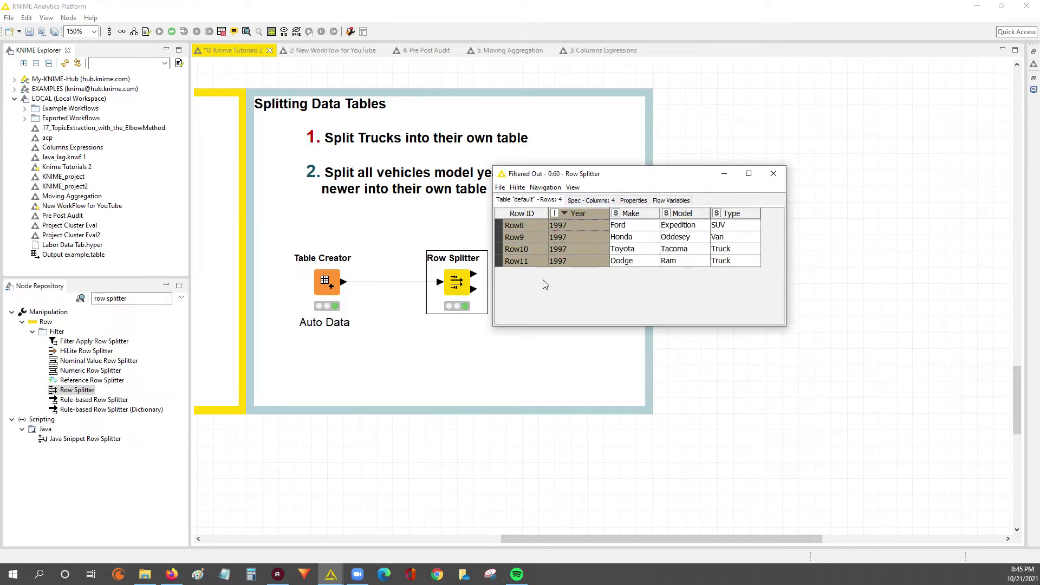
Close the Filtered Out table and check the Row Splitter's configuration without changing it.
left_click(768, 174)
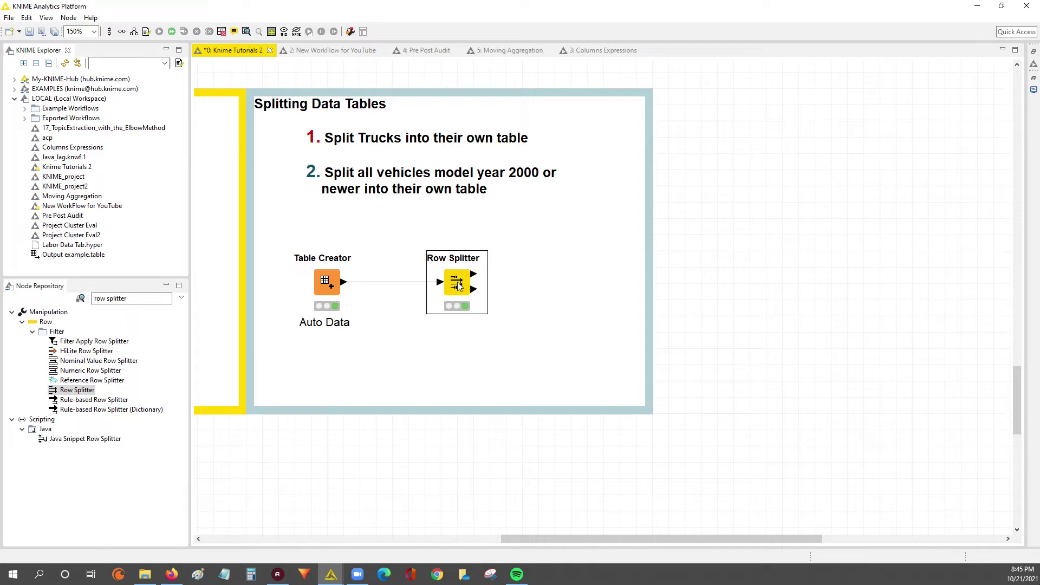
double_click(457, 286)
left_click(689, 111)
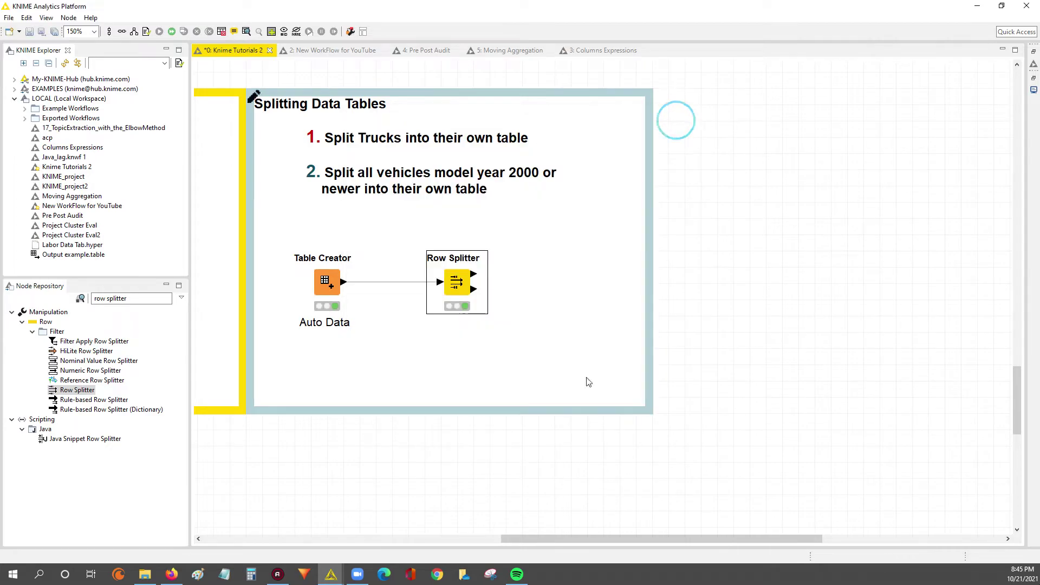
Reopen the Row Splitter's Filtered table, highlight all its Year values to review them, and close the table.
mouse_move(333, 573)
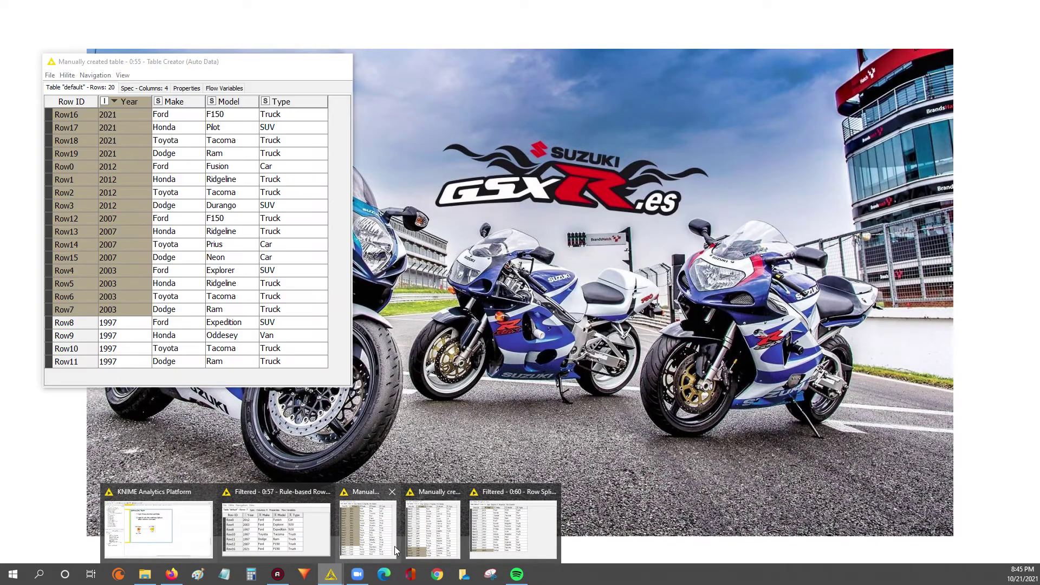
mouse_move(426, 541)
right_click(463, 284)
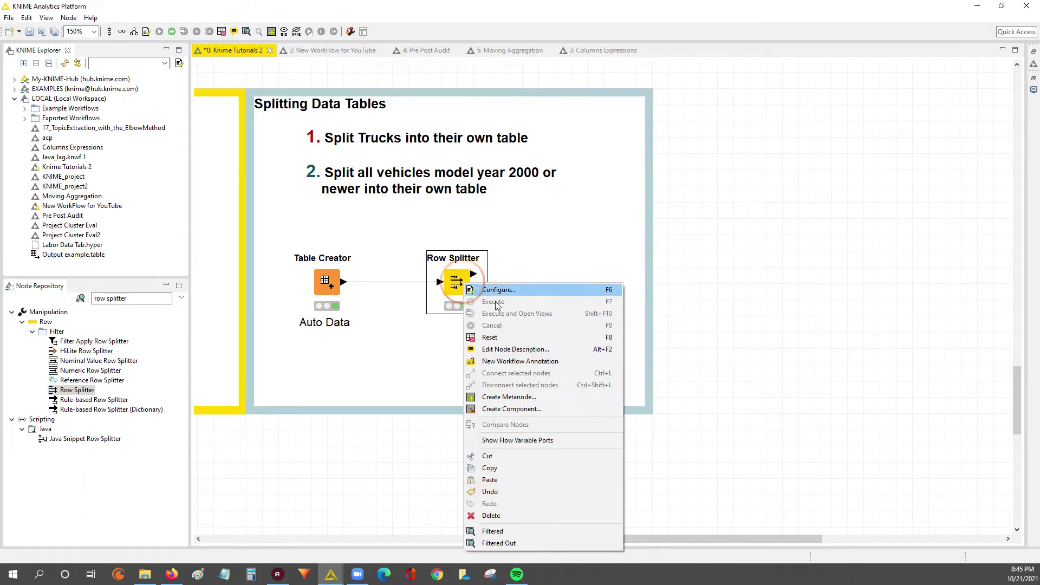
left_click(493, 531)
left_click_drag(610, 218, 610, 409)
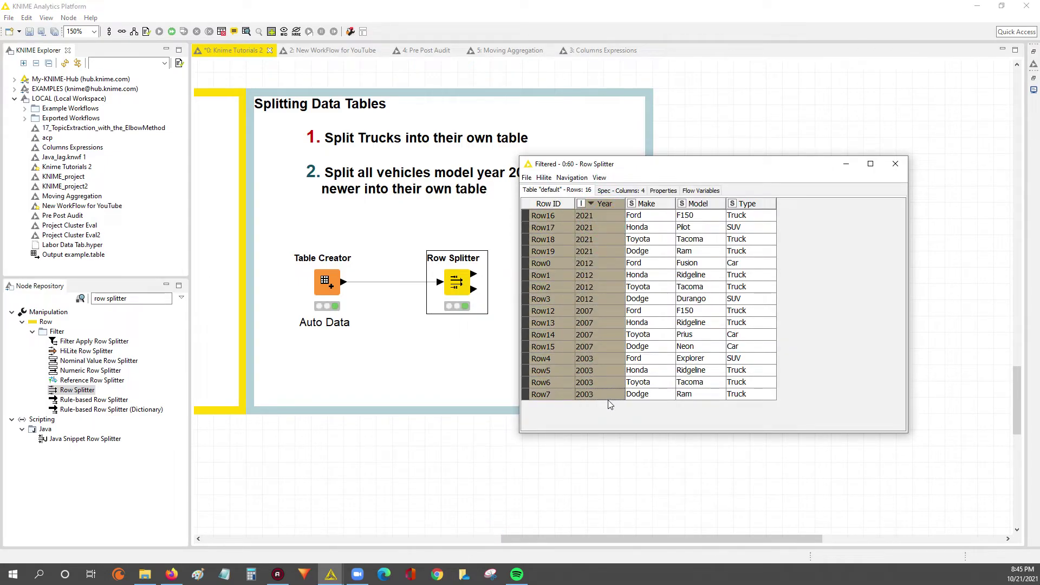
key("alt+F4")
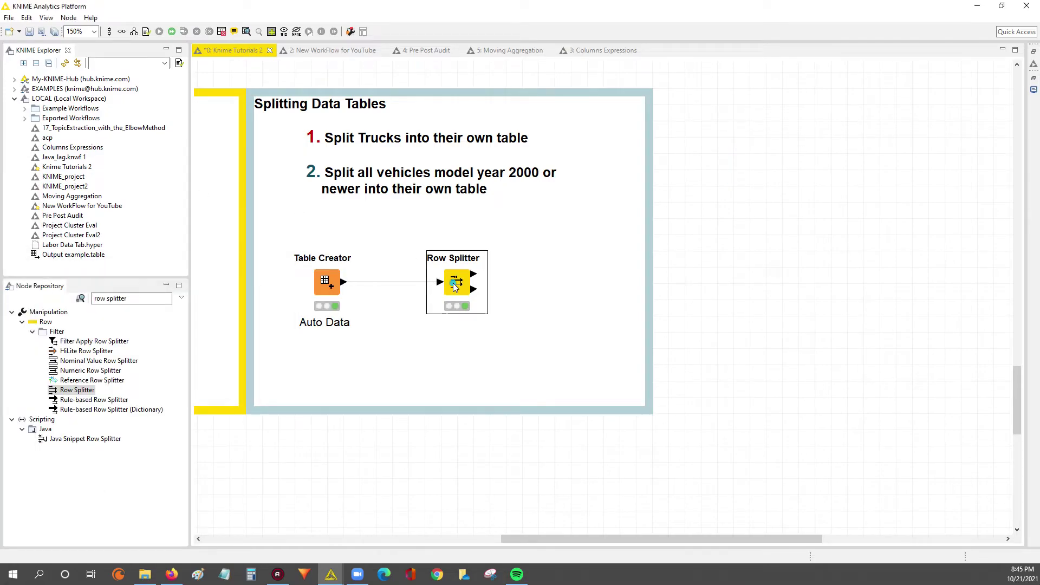
Reconfigure the Row Splitter to exclude rows by attribute value, accepting the node reset, and execute it.
double_click(453, 283)
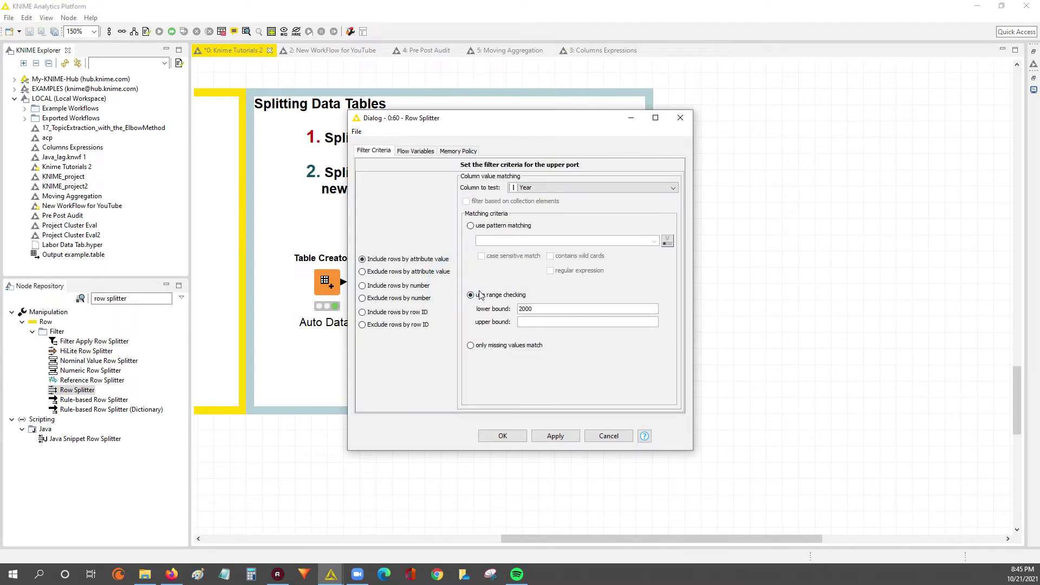
left_click(378, 275)
left_click(556, 436)
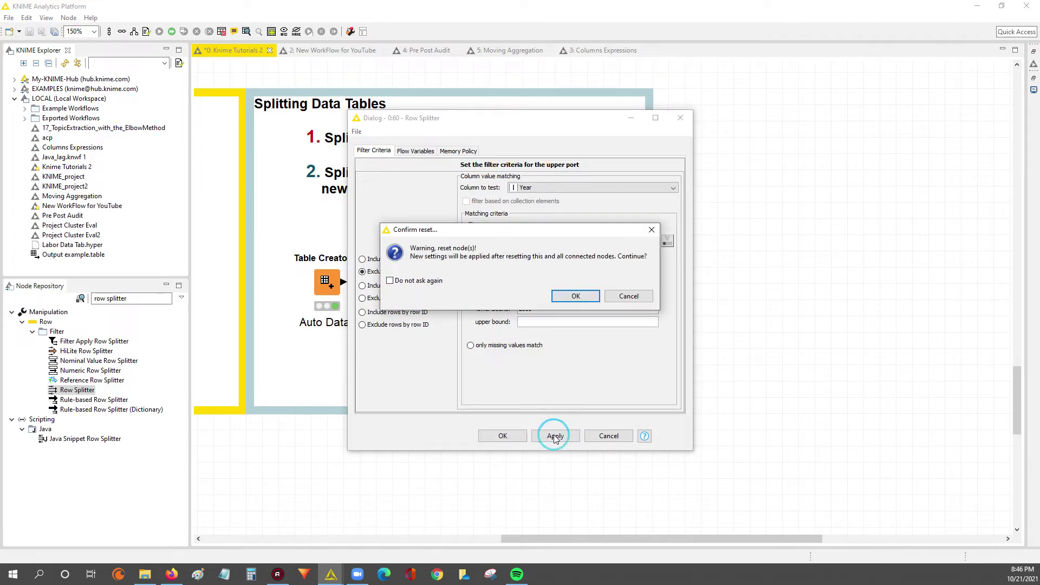
left_click(571, 297)
left_click(503, 436)
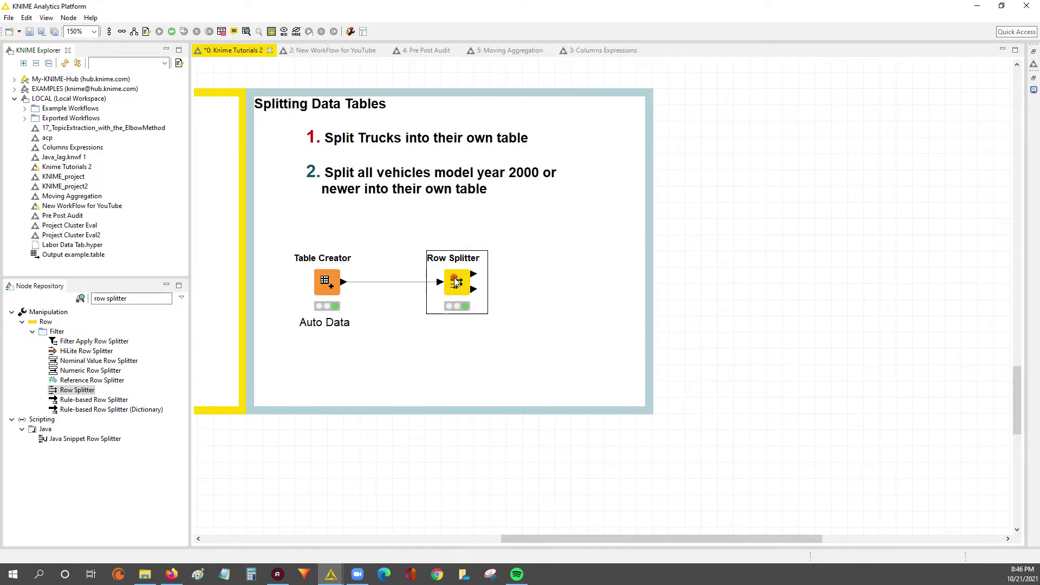
Open the Filtered table of the reconfigured Row Splitter.
key("Menu")
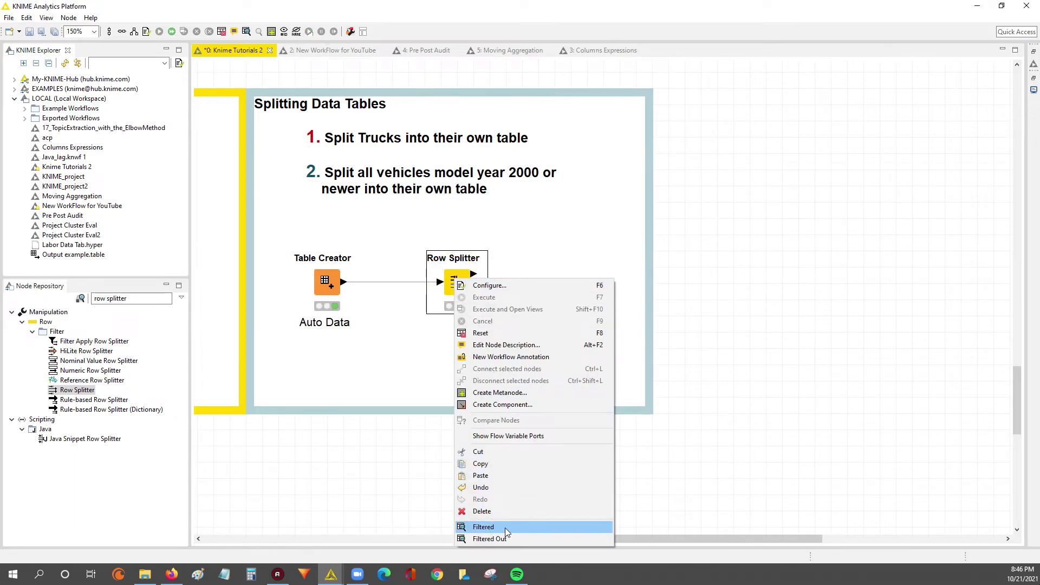